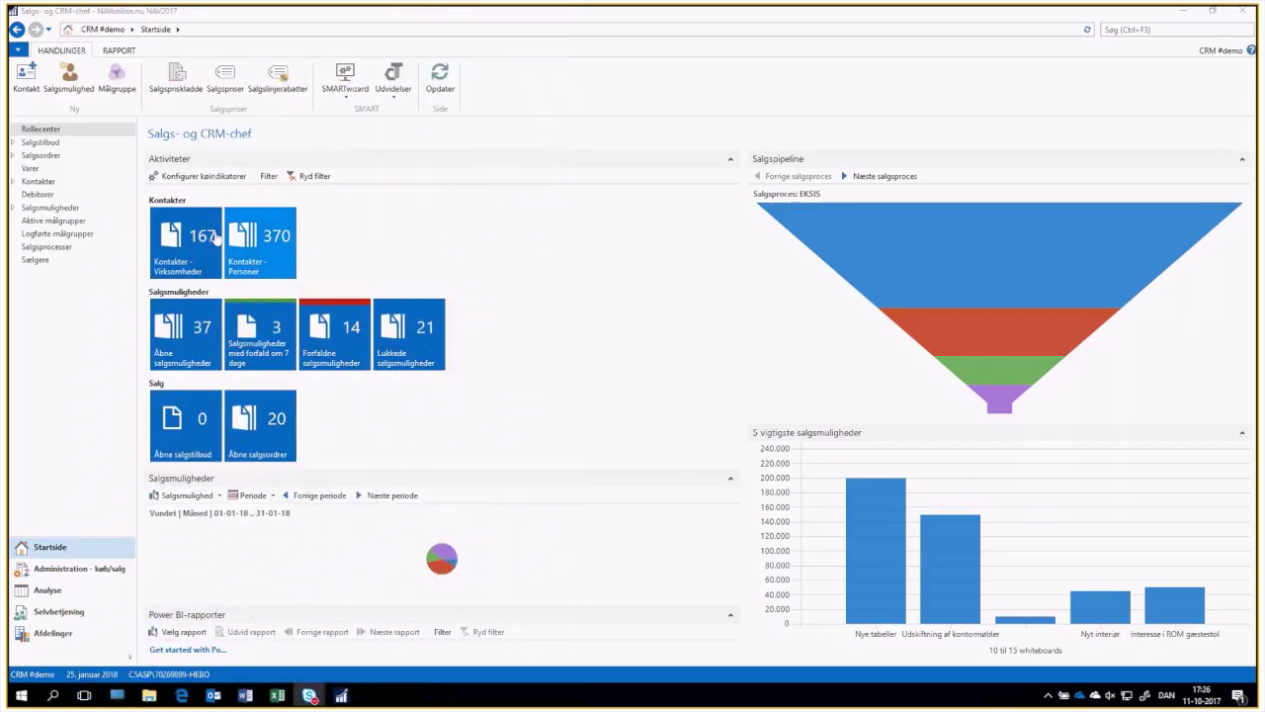
- Open the Kontakter list and view the contact card of the company Add-ON Marketing
{"action": "left_click", "coordinate": [39, 181]}
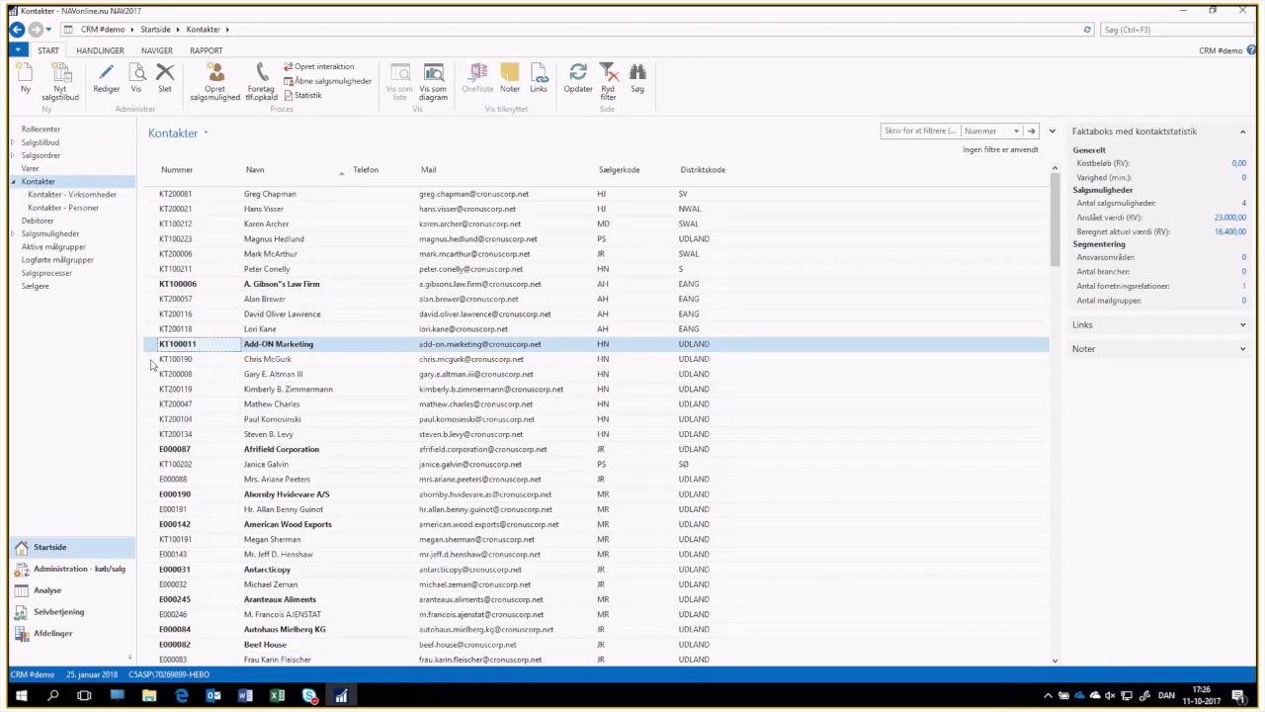
{"action": "left_click_drag", "start_coordinate": [153, 364], "coordinate": [150, 435]}
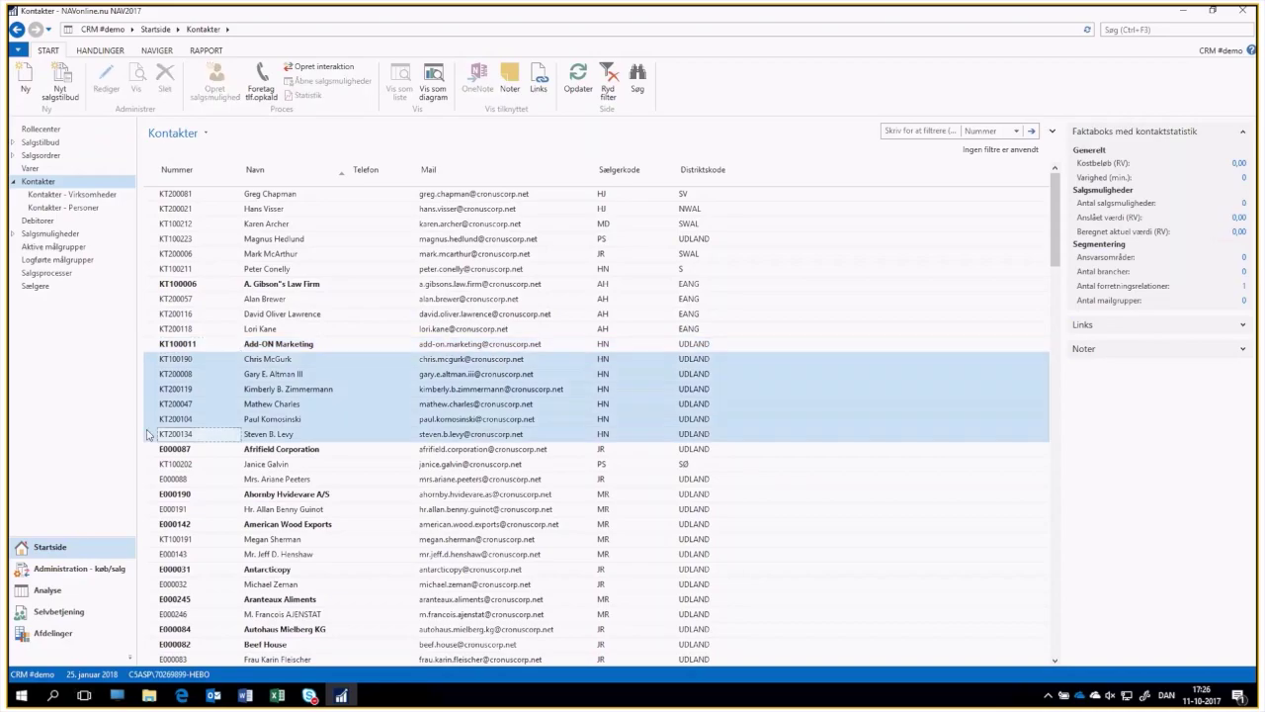
{"action": "double_click", "coordinate": [156, 345]}
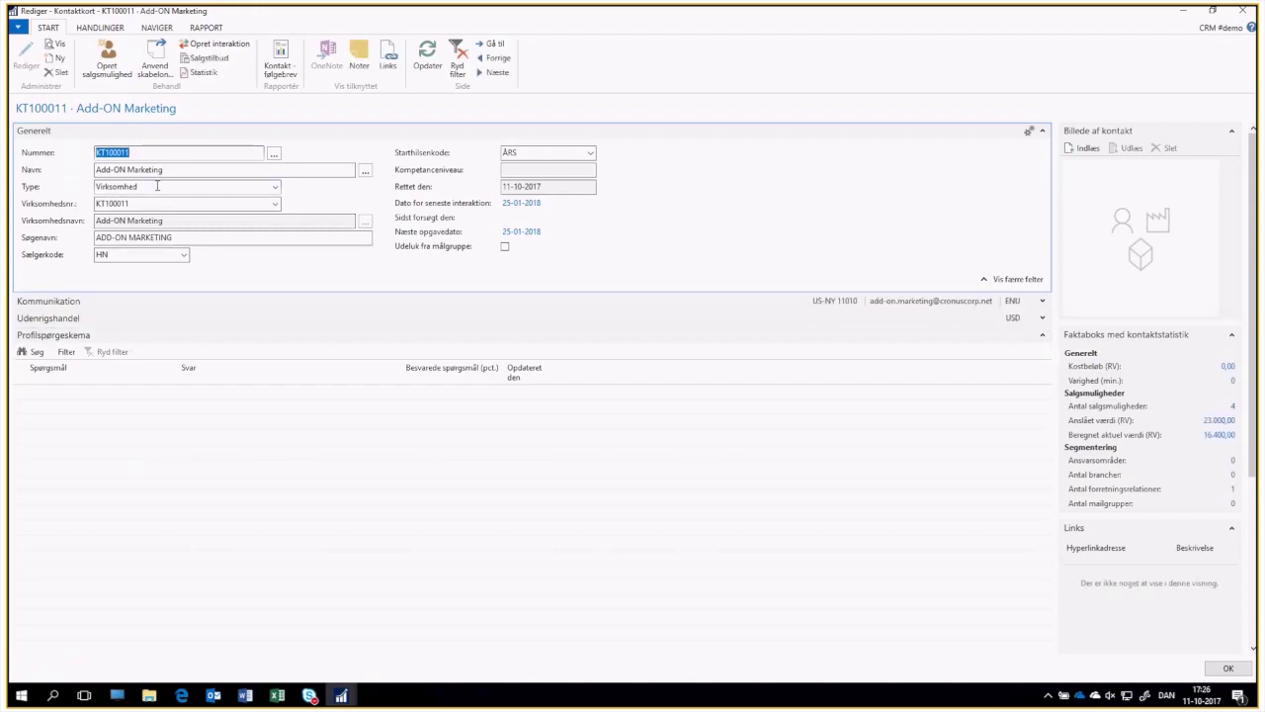
{"action": "key", "text": "Escape"}
{"action": "left_click_drag", "start_coordinate": [165, 352], "coordinate": [150, 437]}
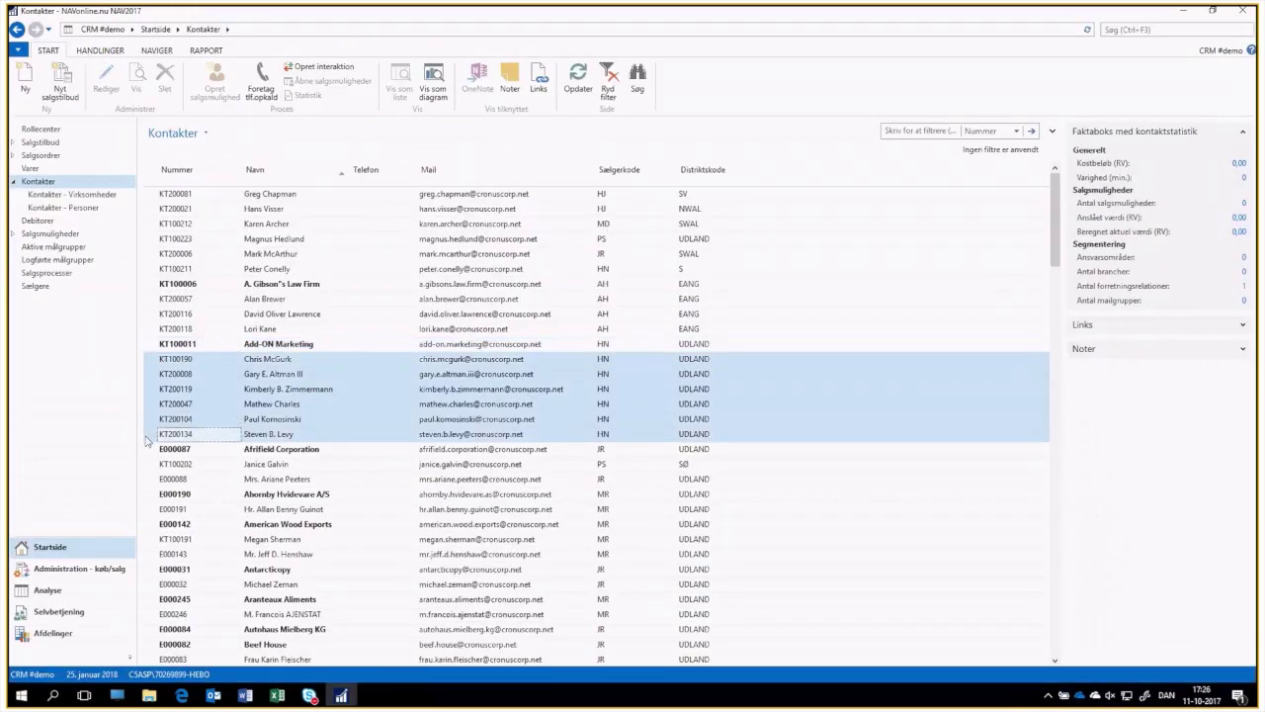
- View the contact card of the first person listed under Add-ON Marketing, checking its type and company link
{"action": "double_click", "coordinate": [153, 363]}
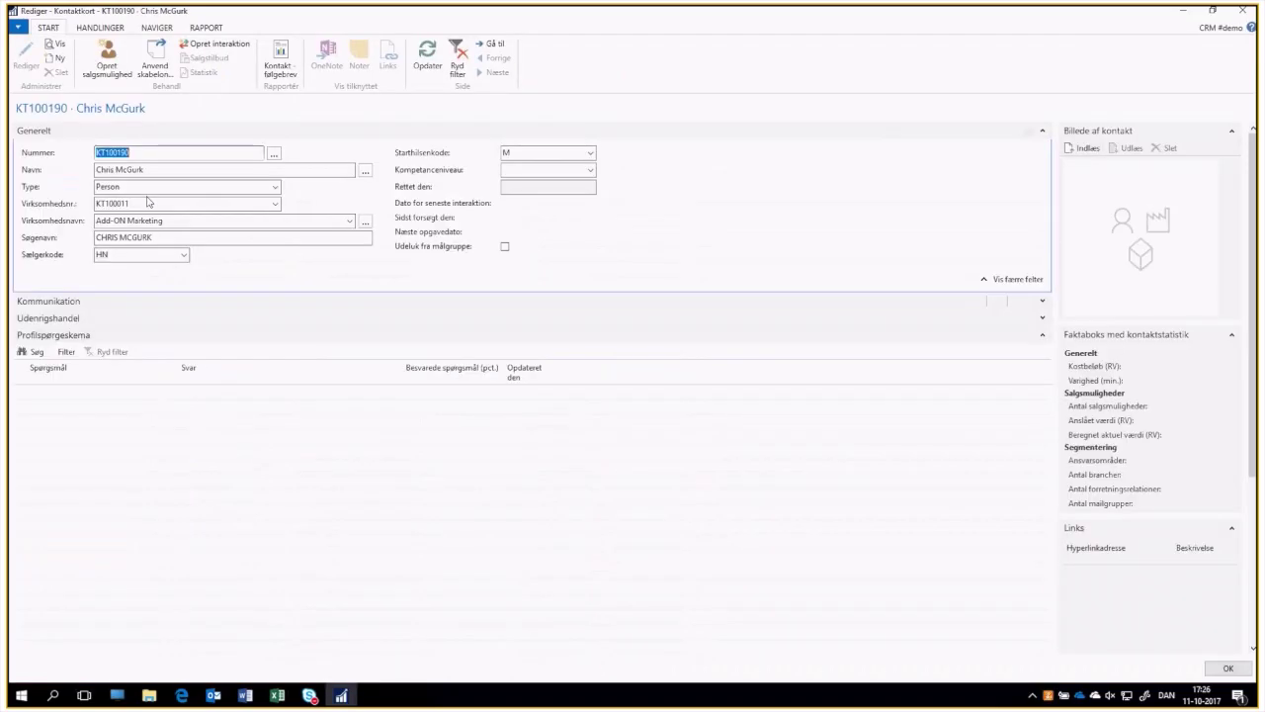
{"action": "key", "text": "Tab"}
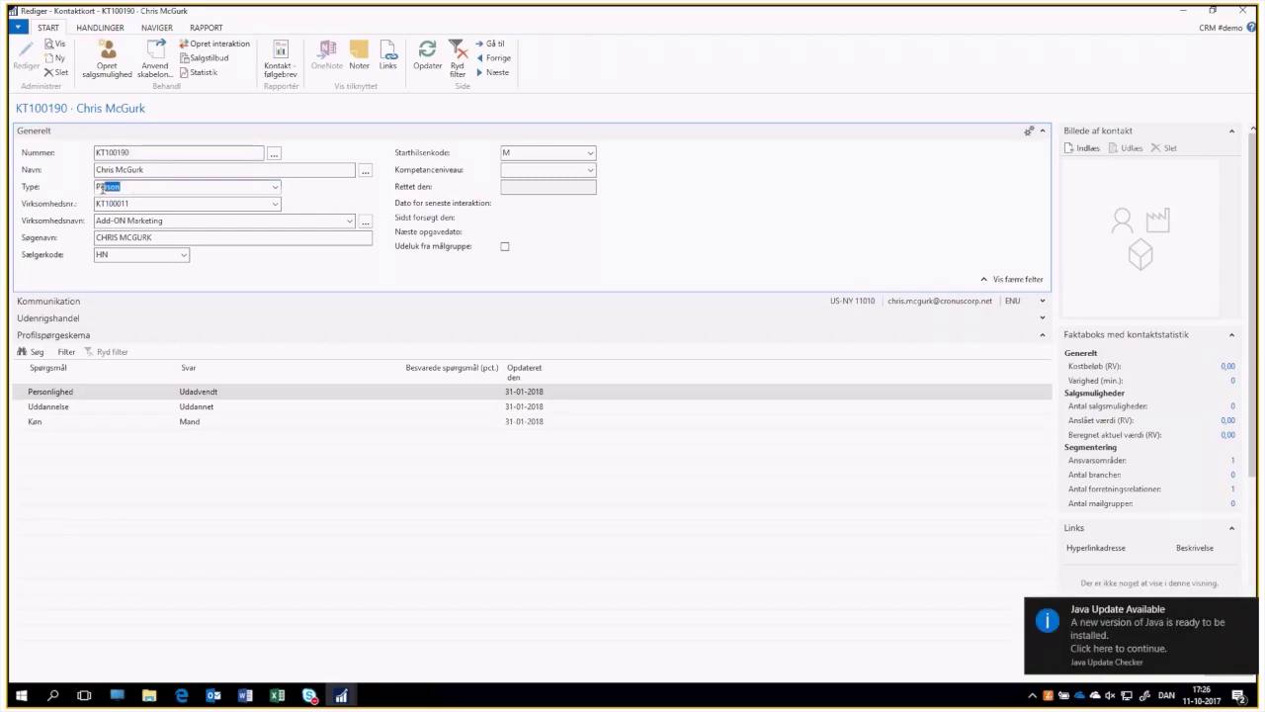
{"action": "key", "text": "Escape"}
{"action": "left_click_drag", "start_coordinate": [156, 360], "coordinate": [148, 432]}
- View the related contacts (Tilknyttede kontakter) of Add-ON Marketing, and return to the contact list
{"action": "left_click", "coordinate": [153, 347]}
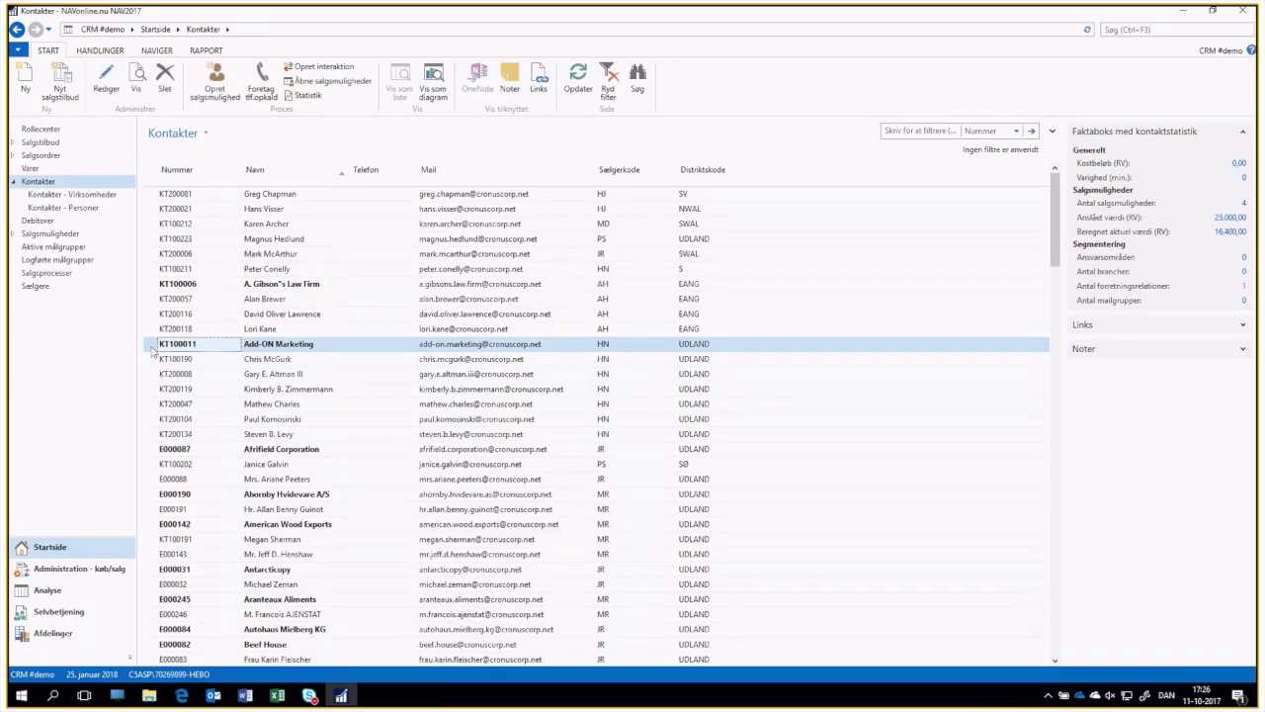
{"action": "left_click", "coordinate": [158, 51]}
{"action": "left_click", "coordinate": [238, 86]}
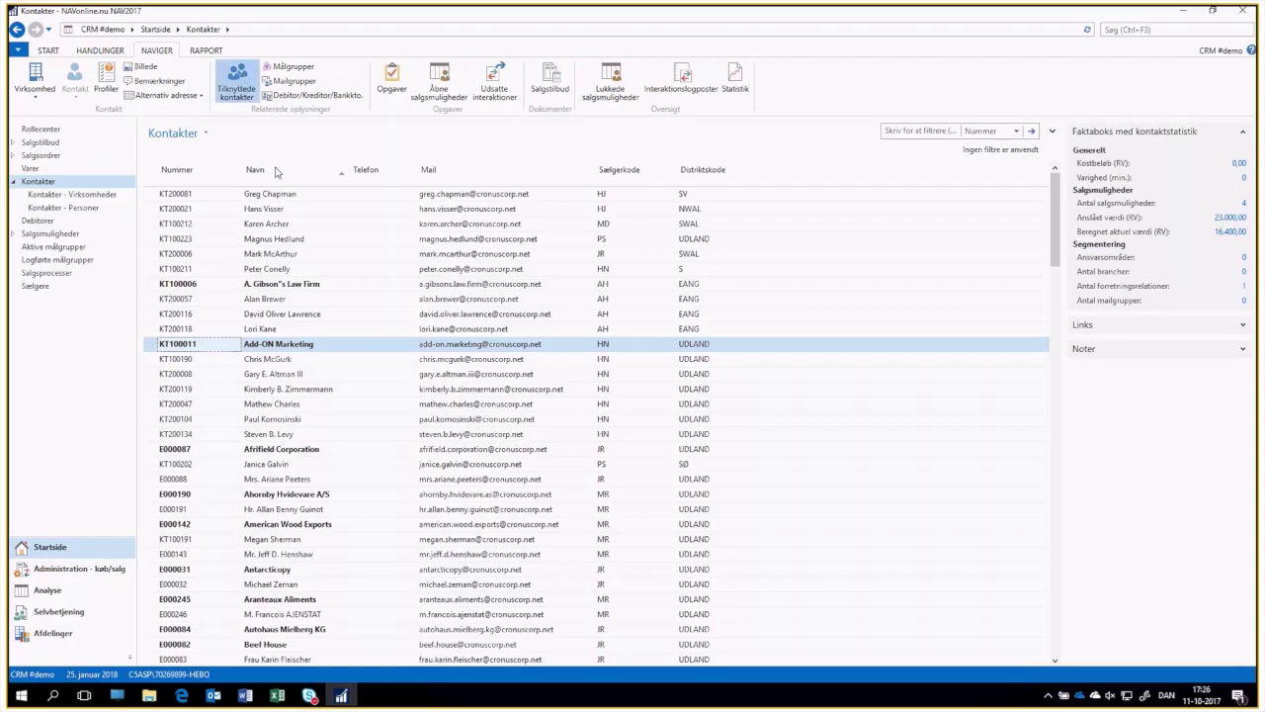
{"action": "left_click_drag", "start_coordinate": [478, 273], "coordinate": [480, 348]}
{"action": "left_click", "coordinate": [1024, 534]}
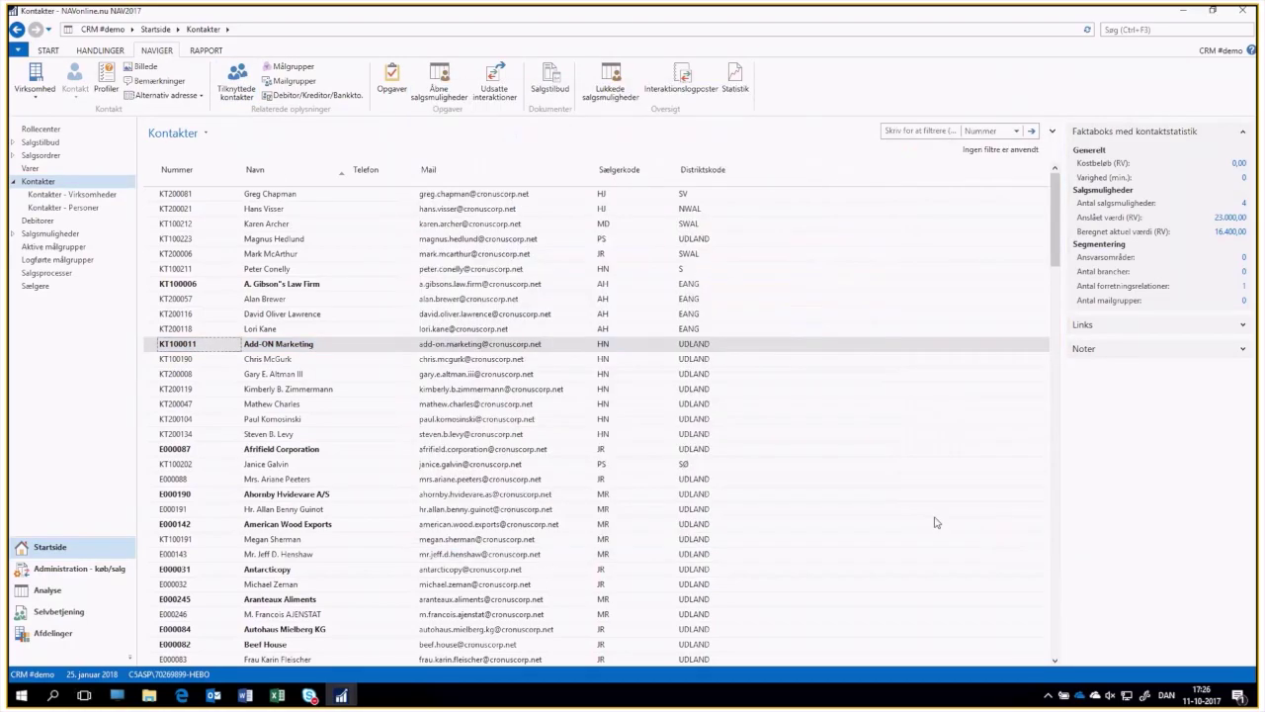
- Open the contact card of Add-ON Marketing for editing and expand its Kommunikation details
{"action": "left_click_drag", "start_coordinate": [153, 193], "coordinate": [148, 270]}
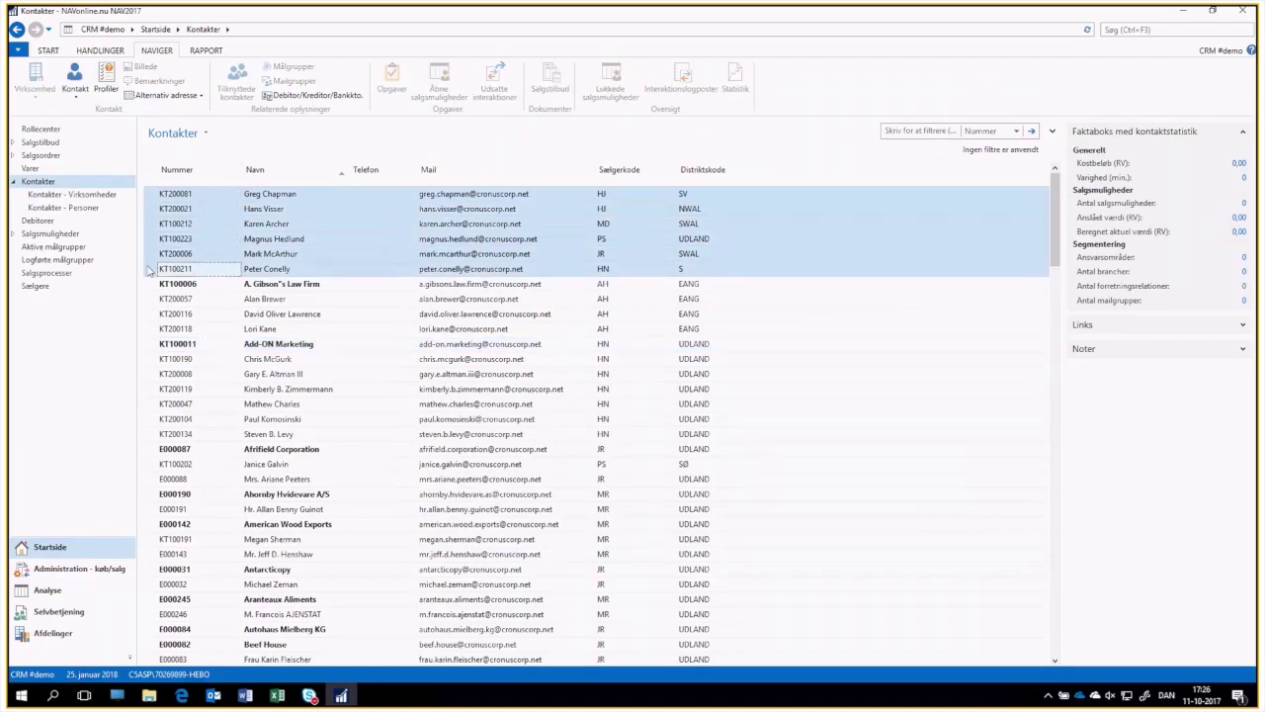
{"action": "left_click", "coordinate": [92, 71]}
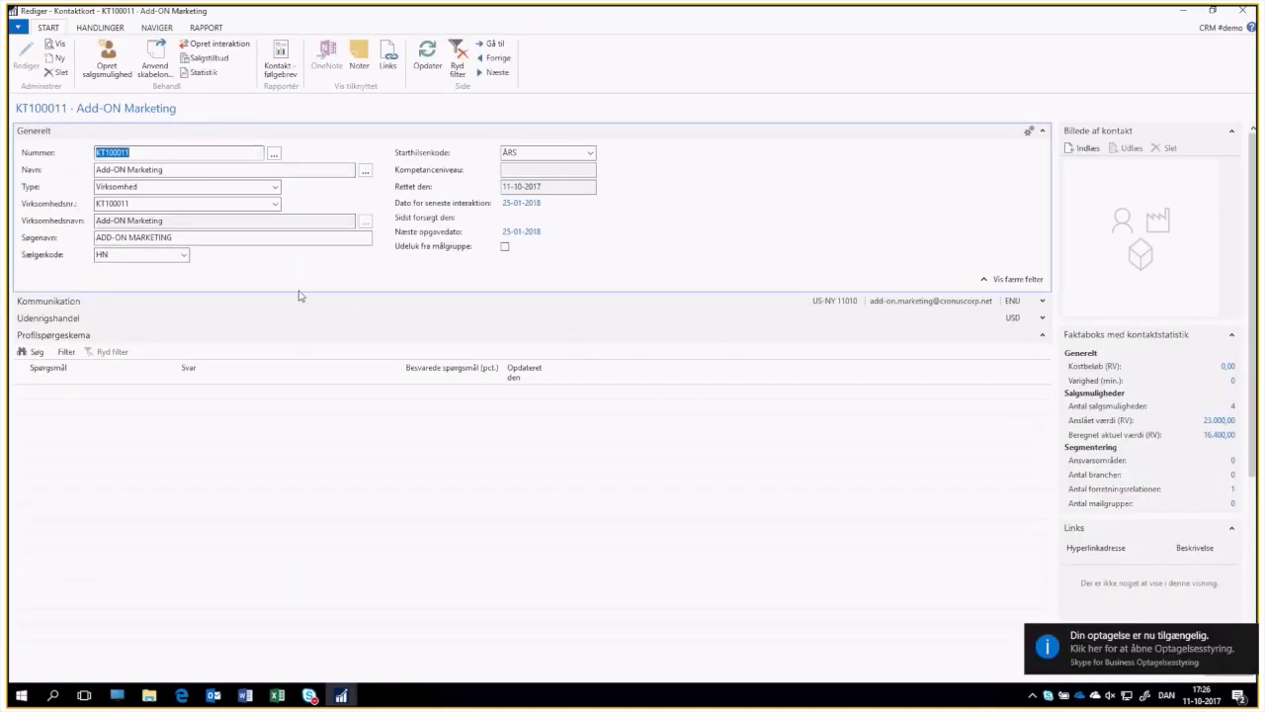
{"action": "left_click", "coordinate": [395, 305]}
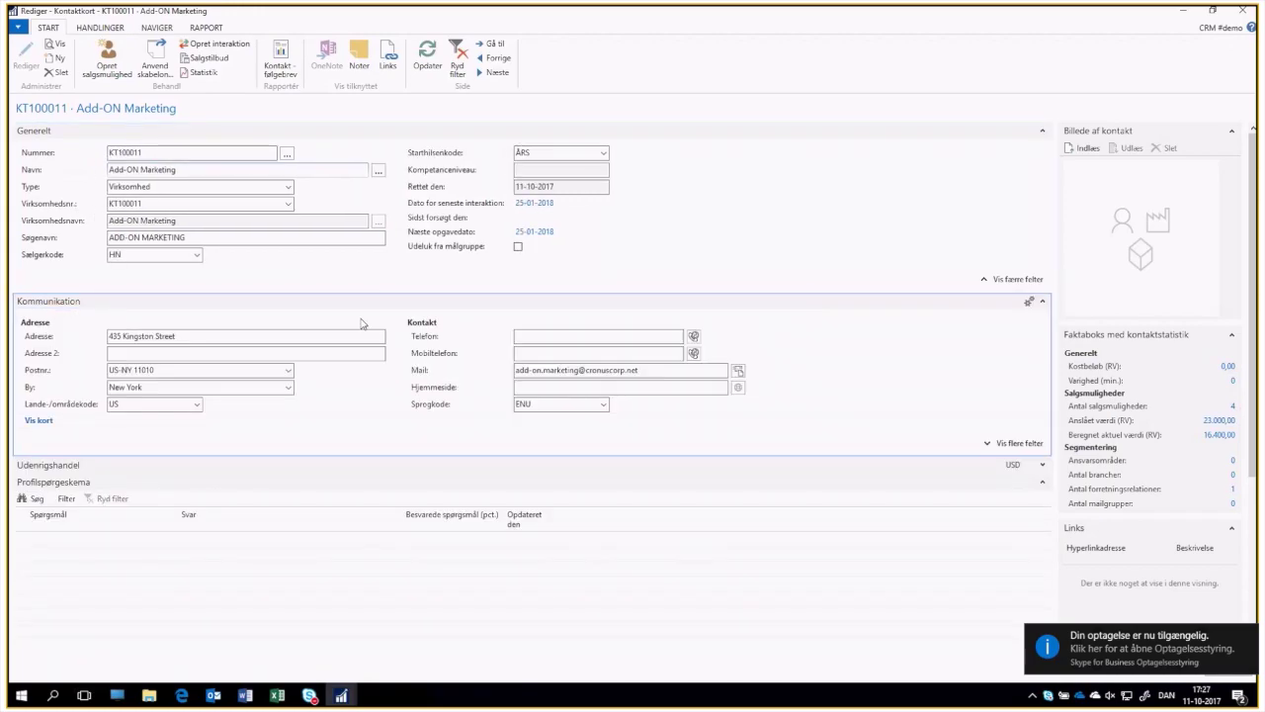
- Answer Add-ON Marketing's contact profile with Antal ansatte 1-99, Firmaejerskab Familie, Forretningsrelationer Konkurrent and Klassifikation B
{"action": "left_click", "coordinate": [160, 28]}
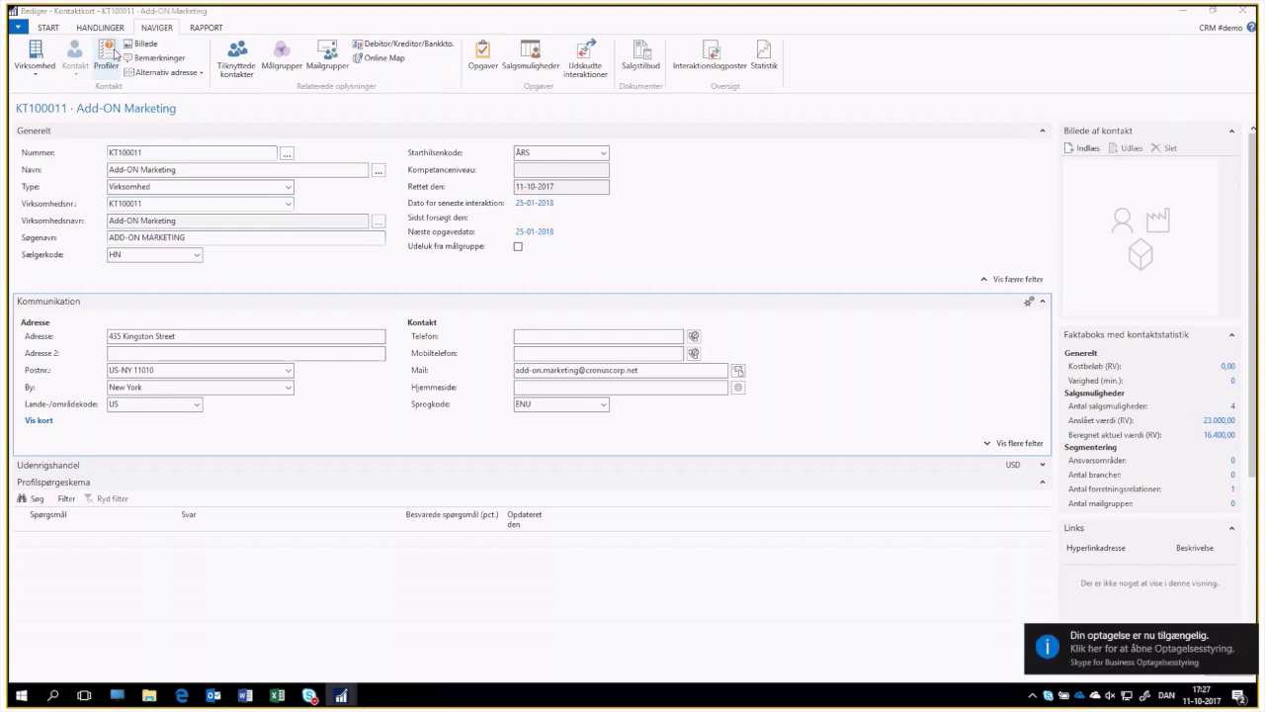
{"action": "left_click", "coordinate": [113, 56]}
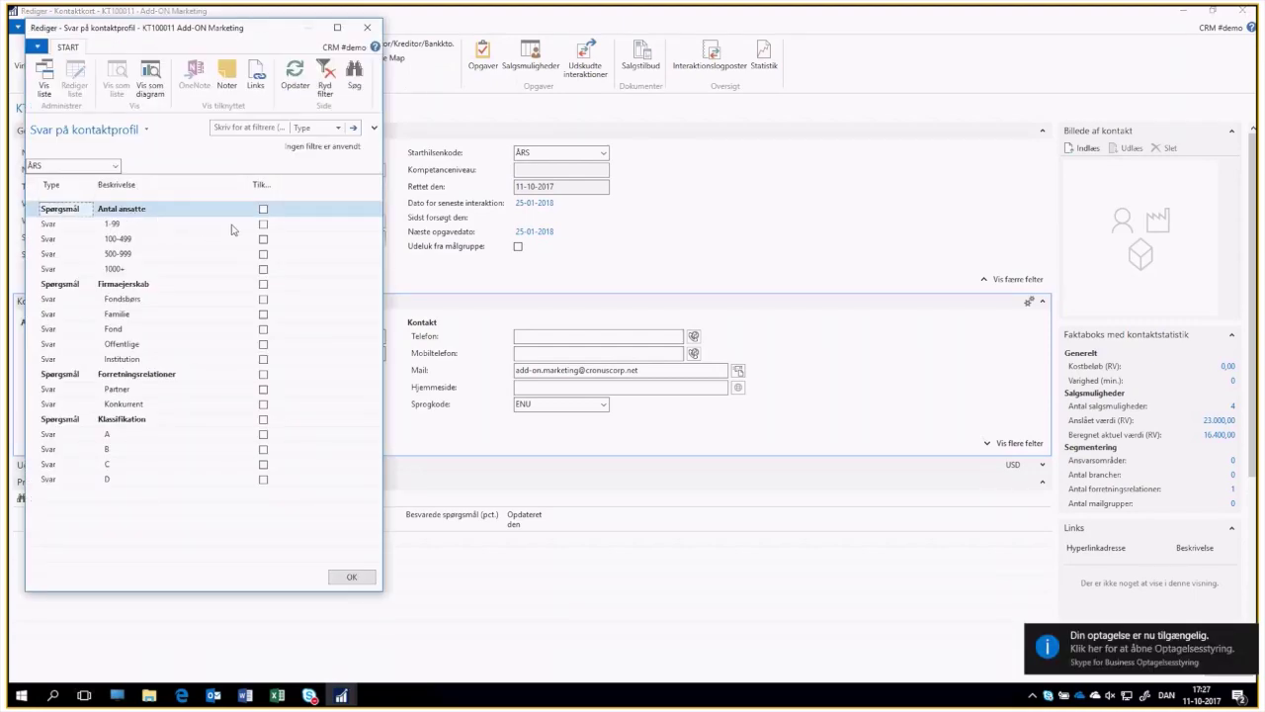
{"action": "left_click", "coordinate": [264, 224]}
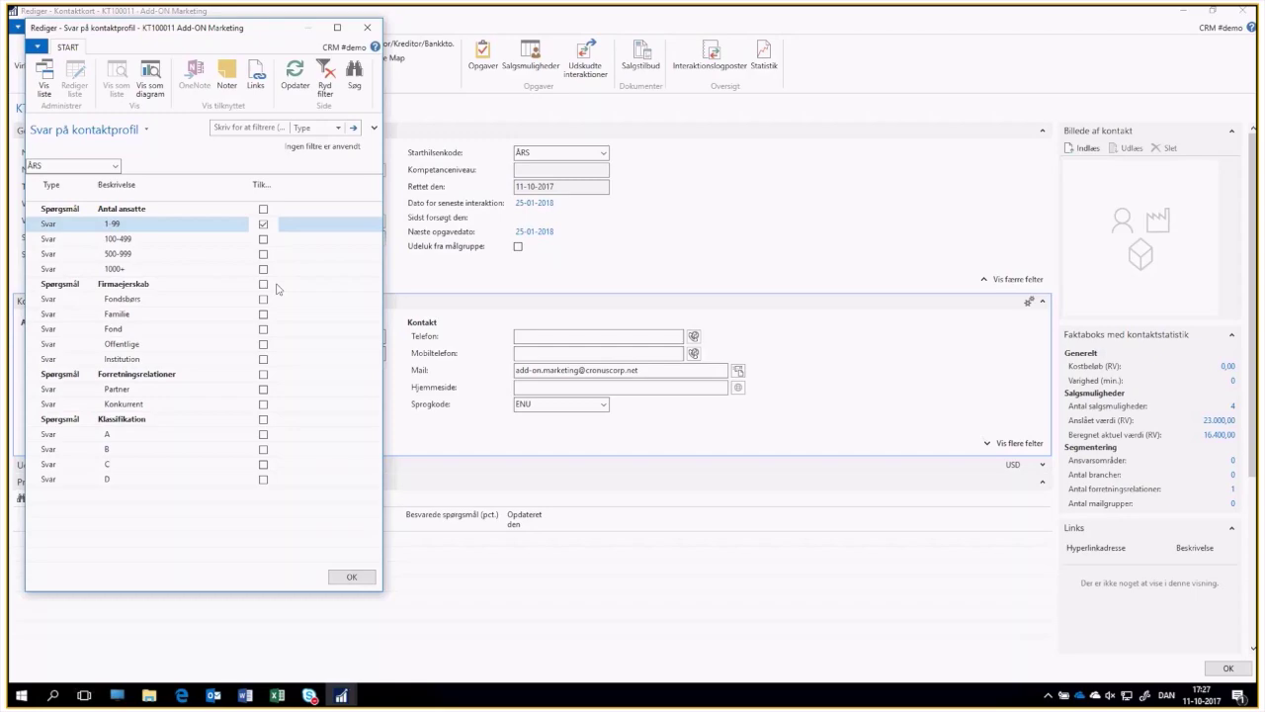
{"action": "left_click", "coordinate": [264, 314]}
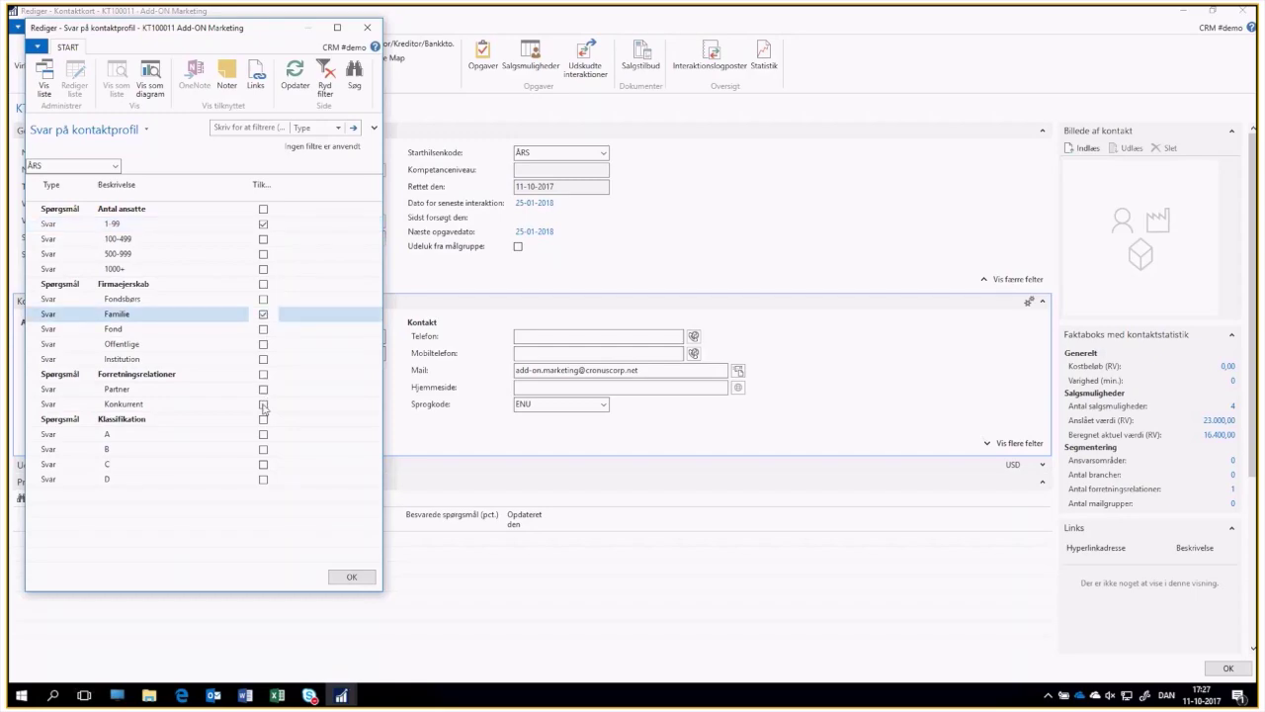
{"action": "left_click", "coordinate": [263, 404]}
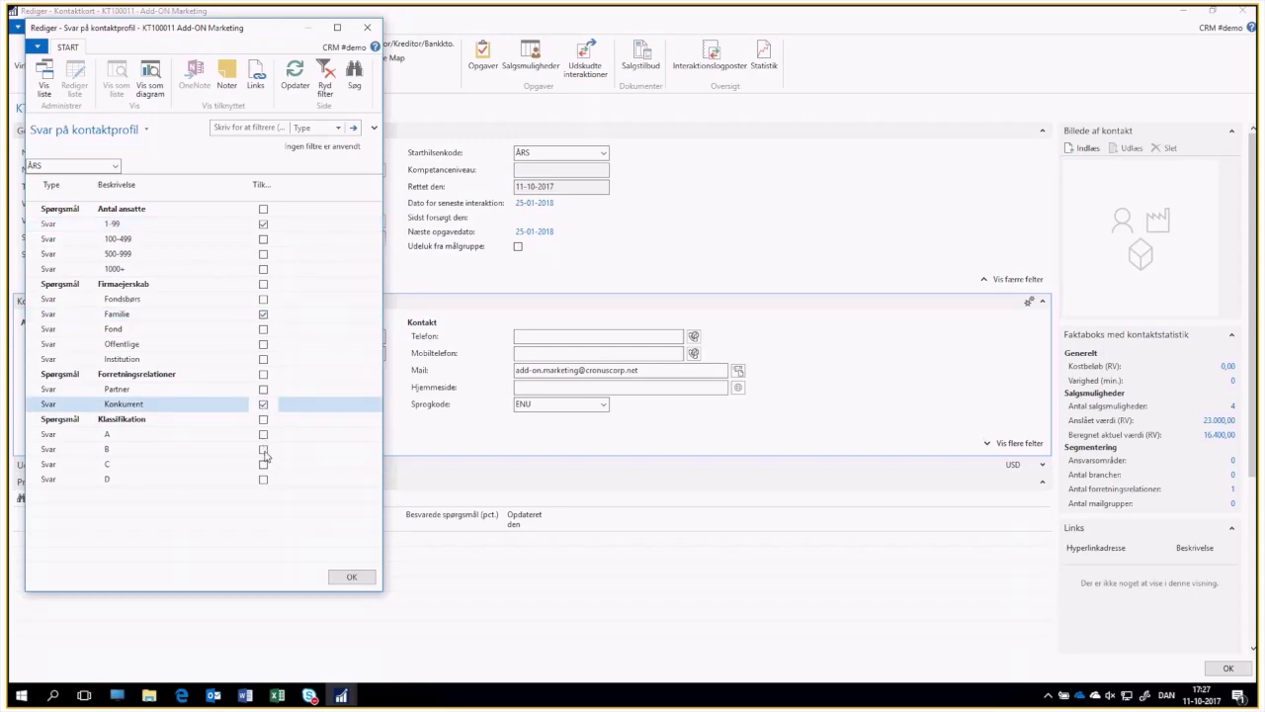
{"action": "left_click", "coordinate": [263, 448]}
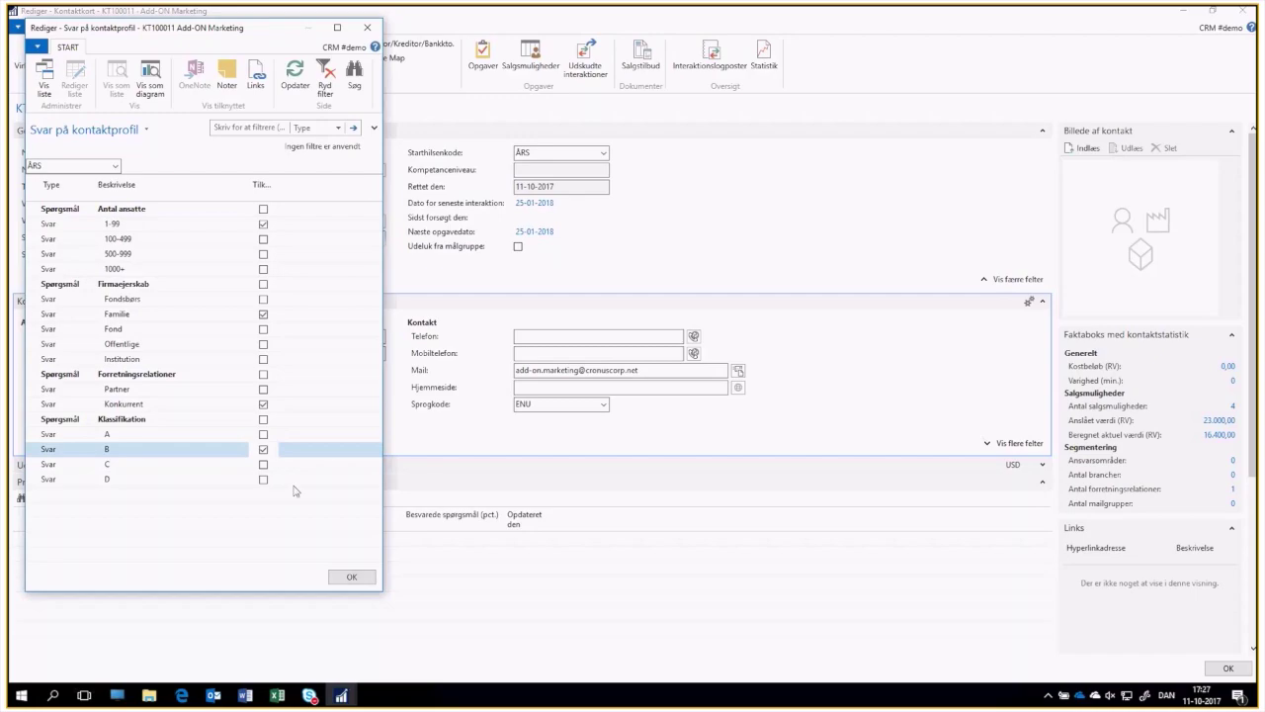
{"action": "left_click", "coordinate": [351, 577]}
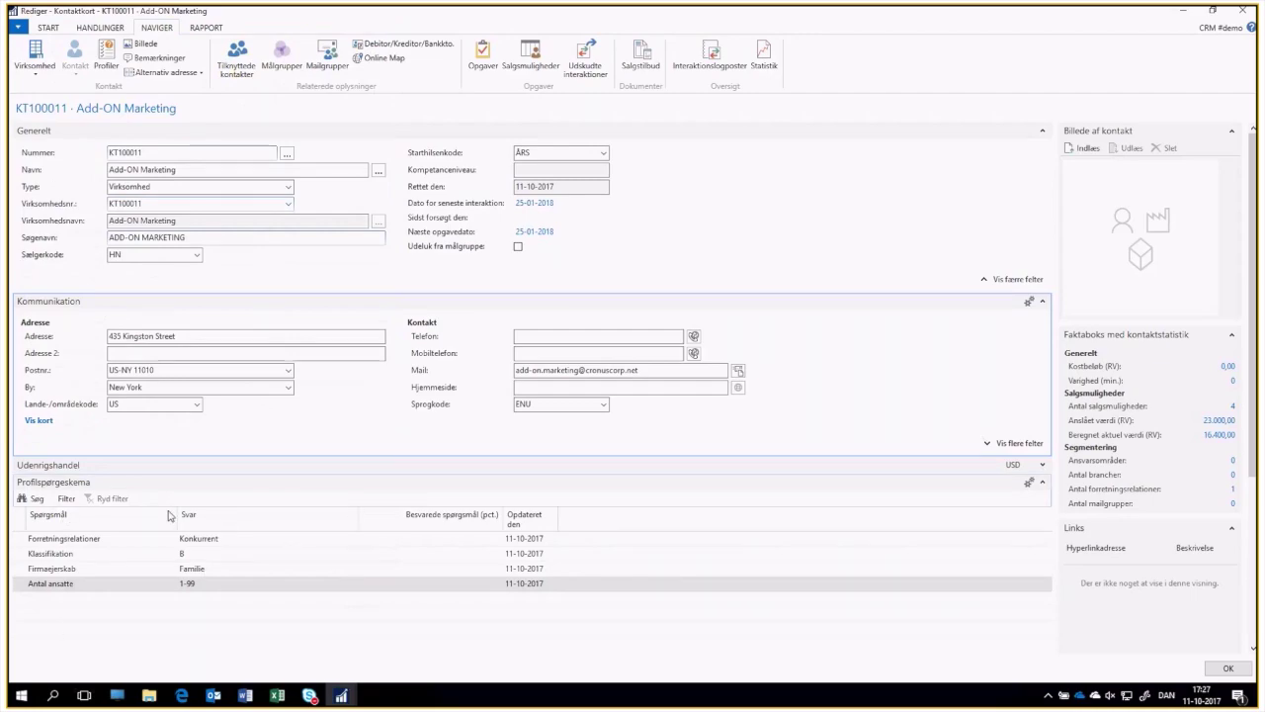
- Assign the industry group REKLAME to Add-ON Marketing
{"action": "left_click", "coordinate": [36, 78]}
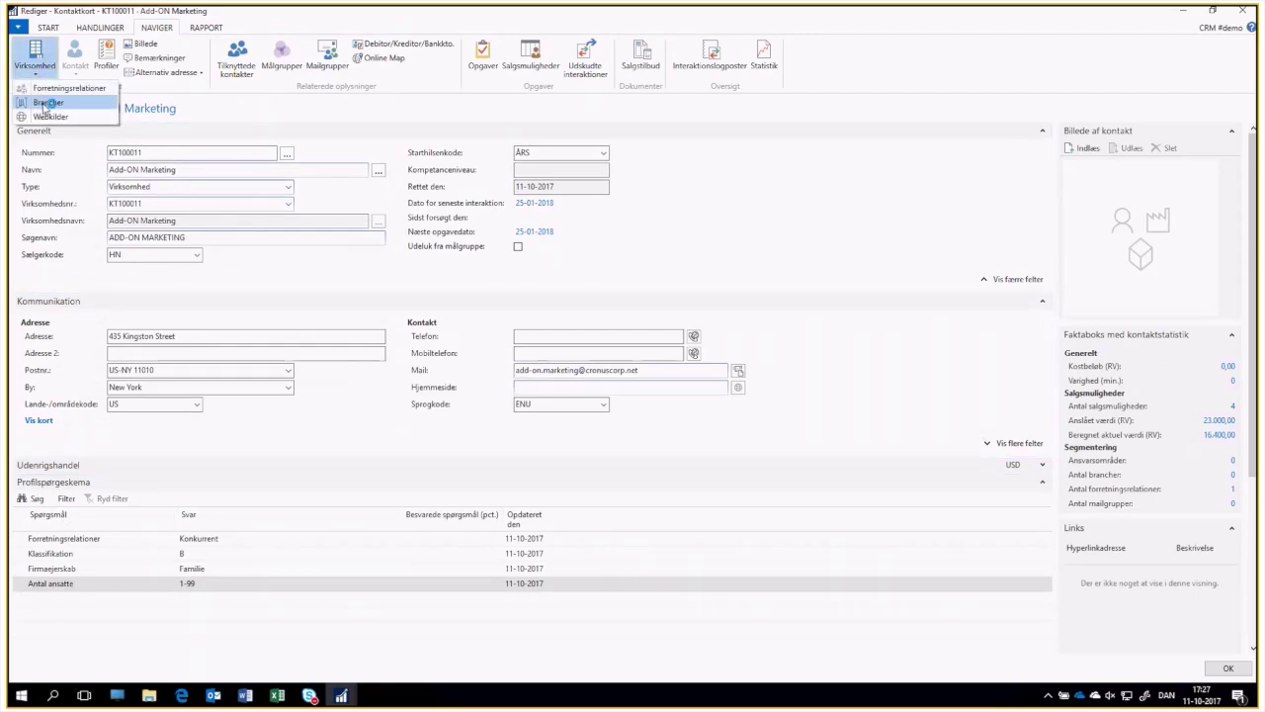
{"action": "left_click", "coordinate": [47, 98]}
{"action": "left_click", "coordinate": [141, 240]}
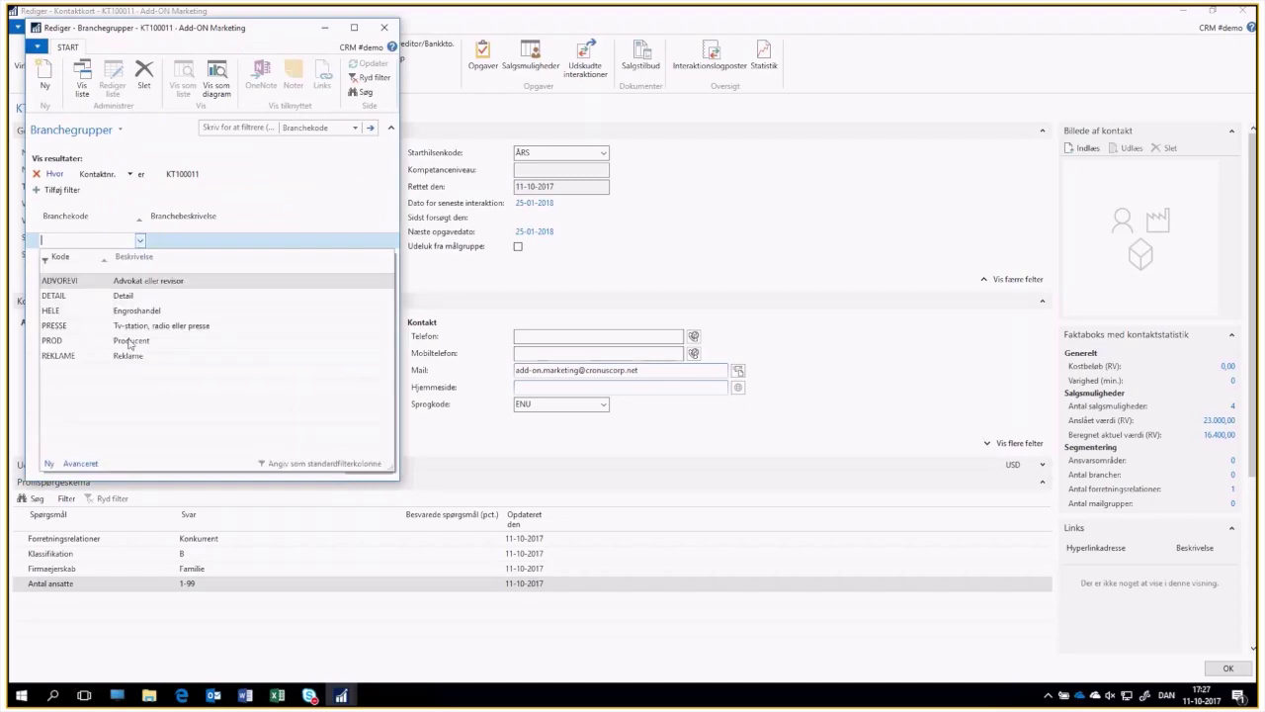
{"action": "left_click", "coordinate": [116, 358]}
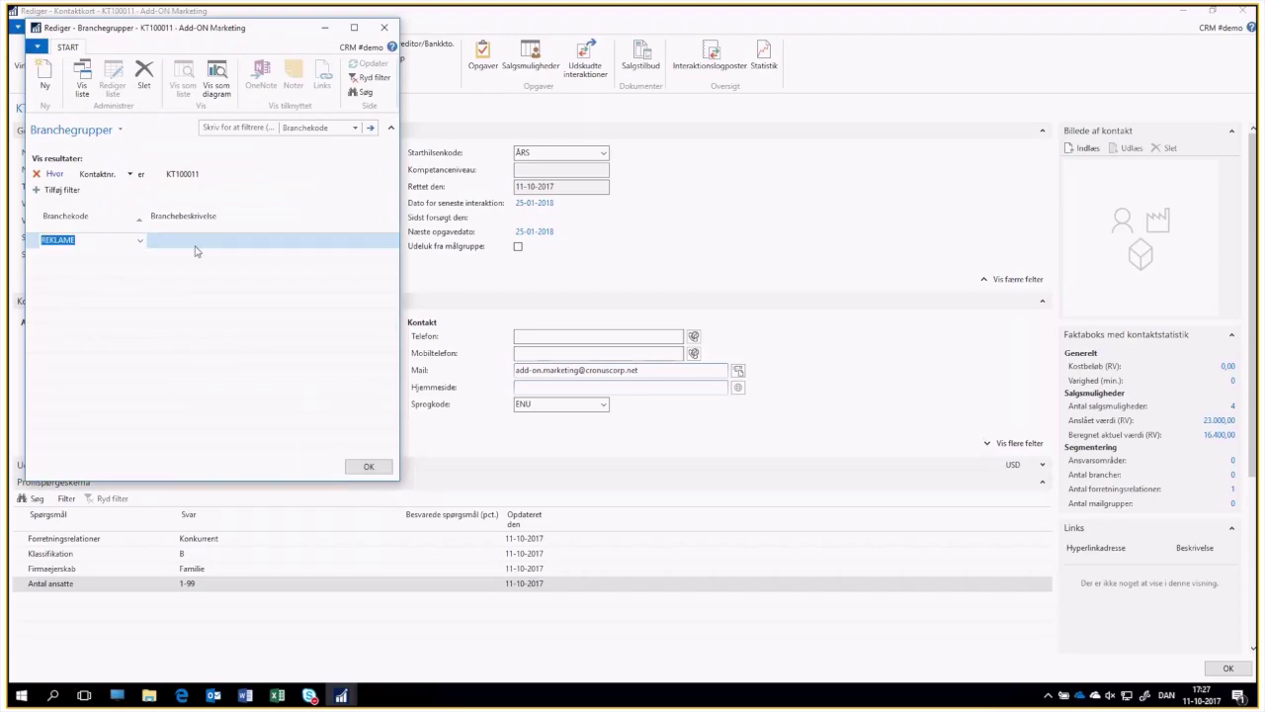
{"action": "left_click", "coordinate": [361, 465]}
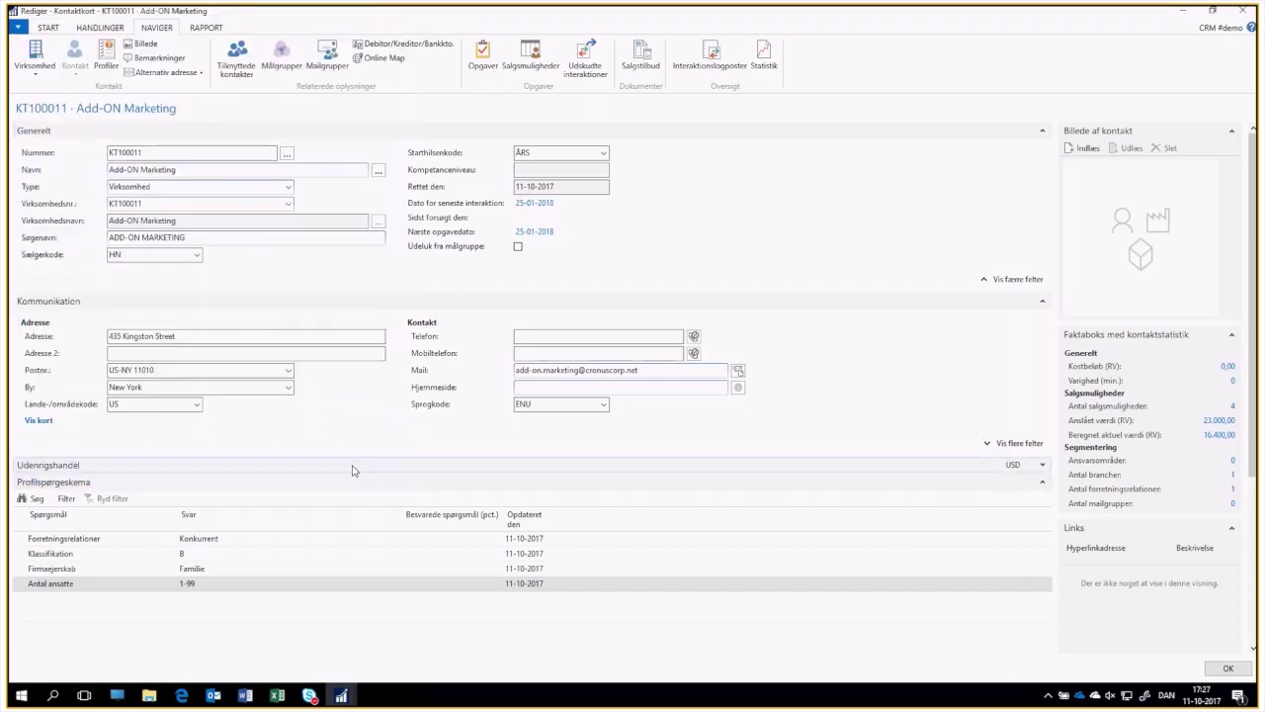
- Add the business relation REJSE to Add-ON Marketing and close the contact card
{"action": "left_click", "coordinate": [36, 69]}
{"action": "left_click", "coordinate": [40, 91]}
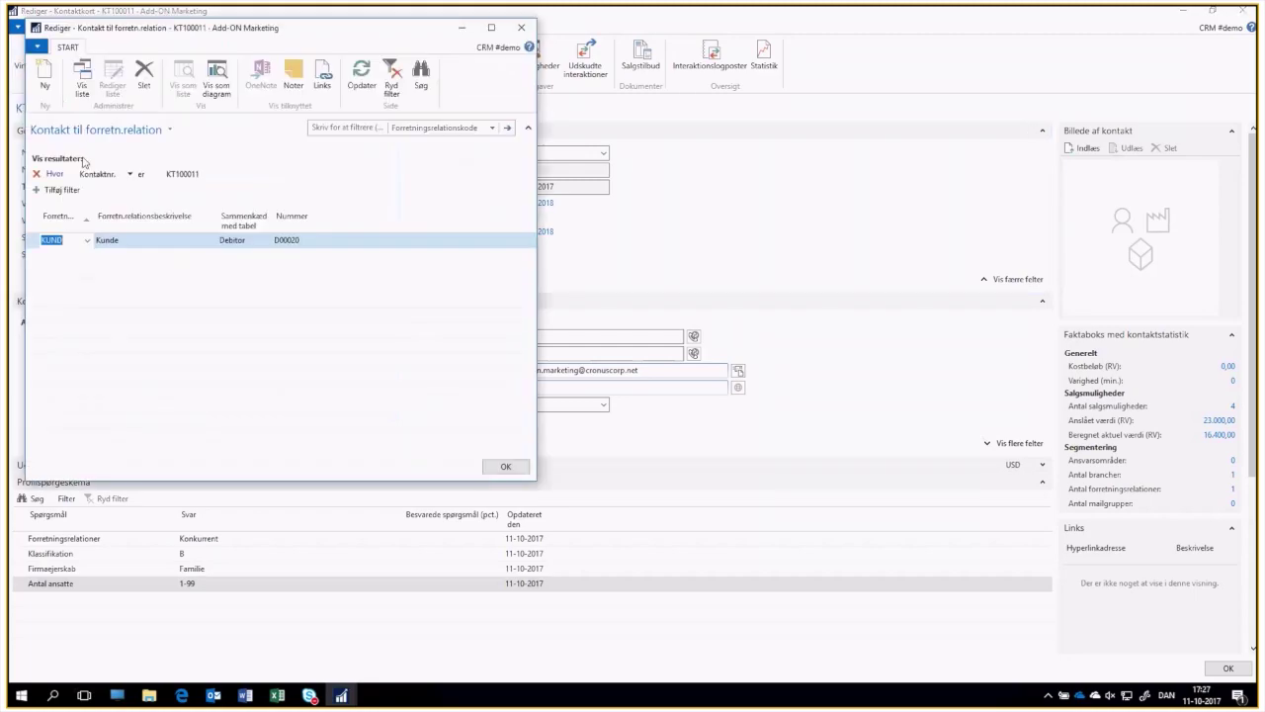
{"action": "left_click", "coordinate": [86, 256]}
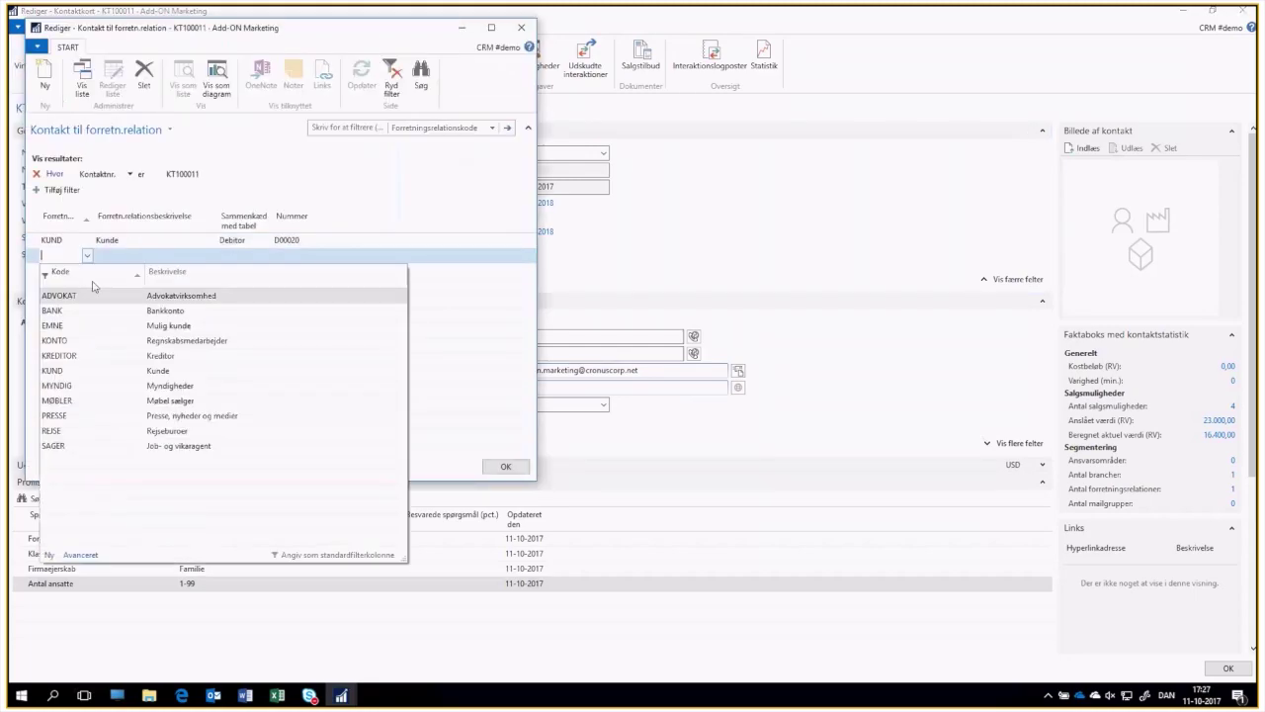
{"action": "left_click", "coordinate": [158, 432]}
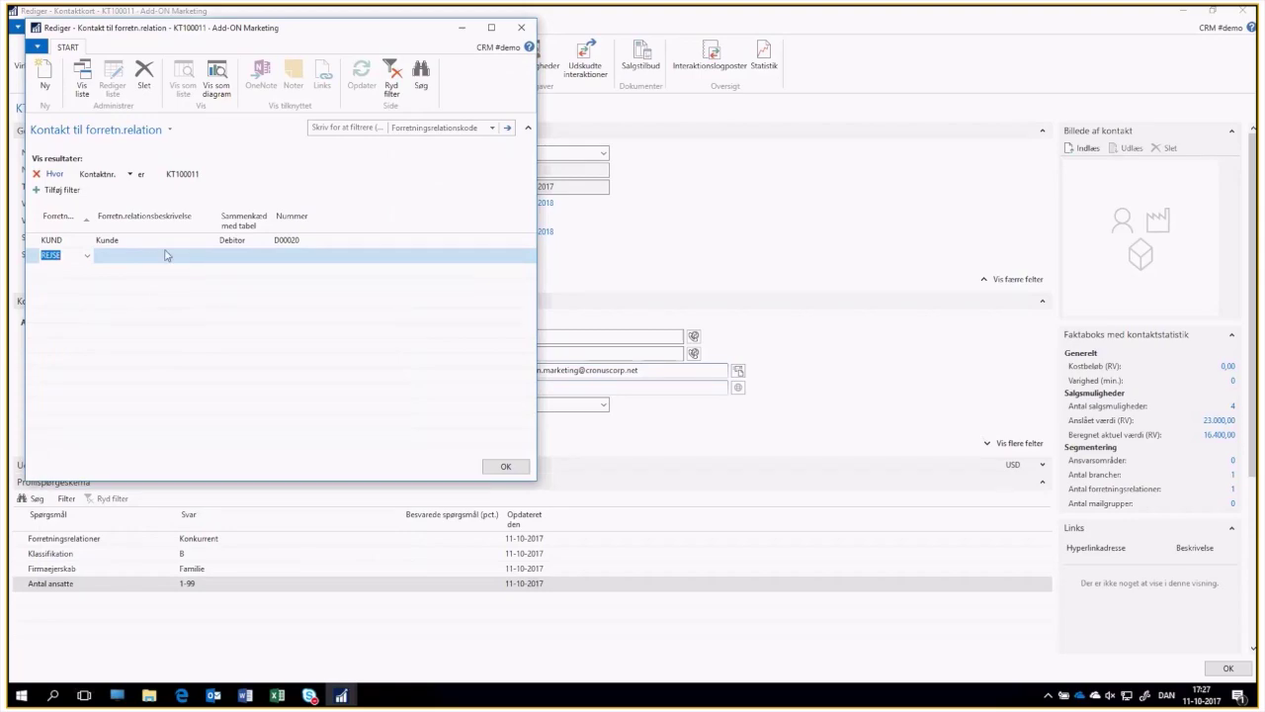
{"action": "left_click", "coordinate": [503, 465]}
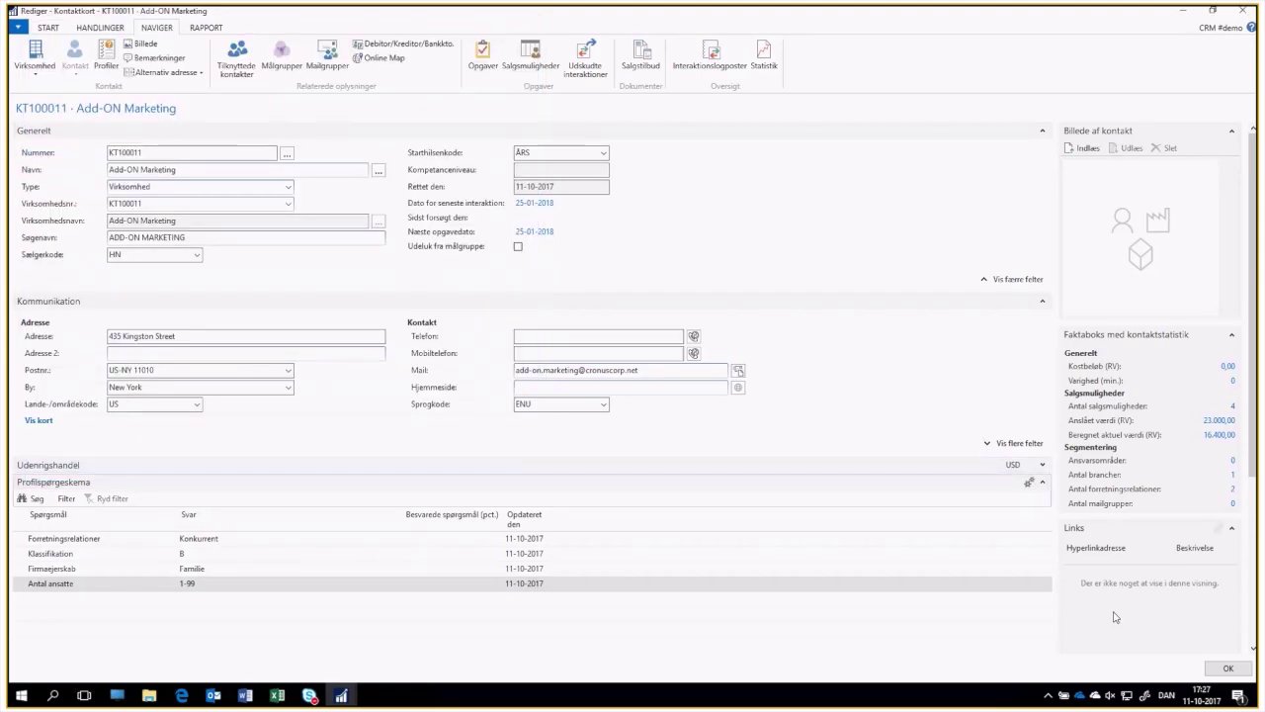
{"action": "left_click", "coordinate": [1216, 671]}
- Create a new active target group (målgruppe) with the description "Reklame Klassifikation B"
{"action": "left_click", "coordinate": [54, 246]}
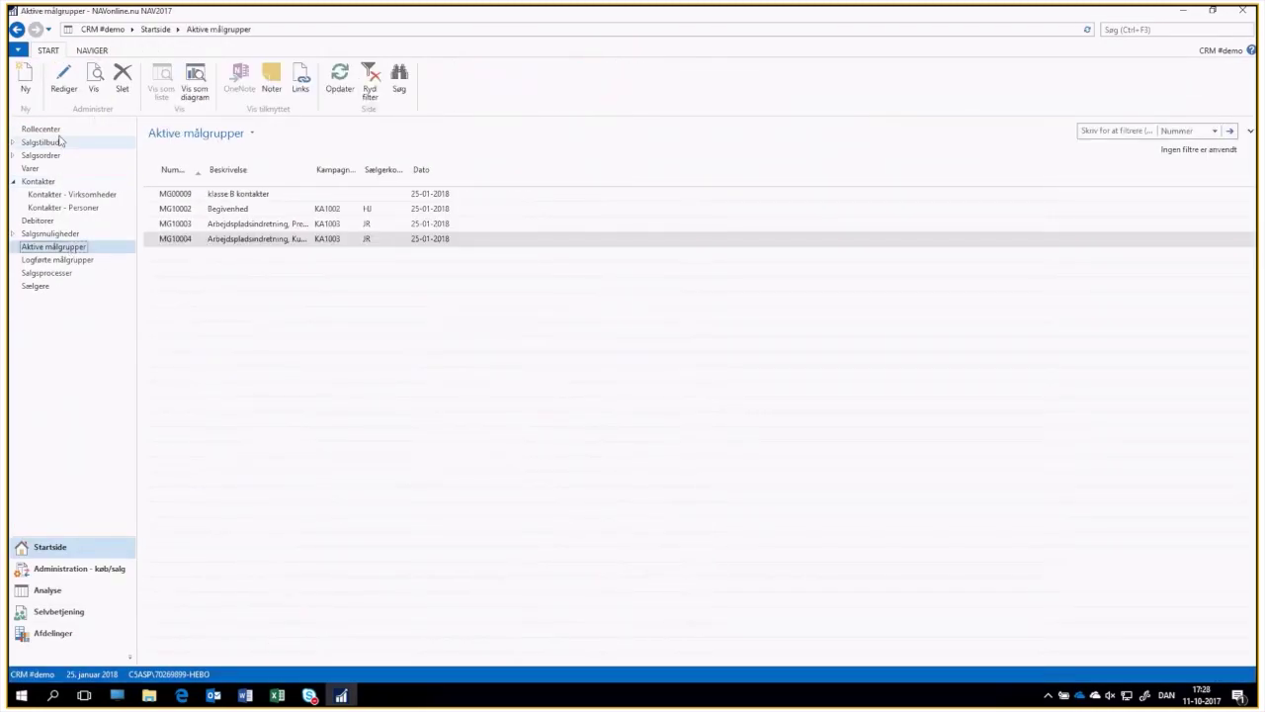
{"action": "left_click", "coordinate": [27, 84]}
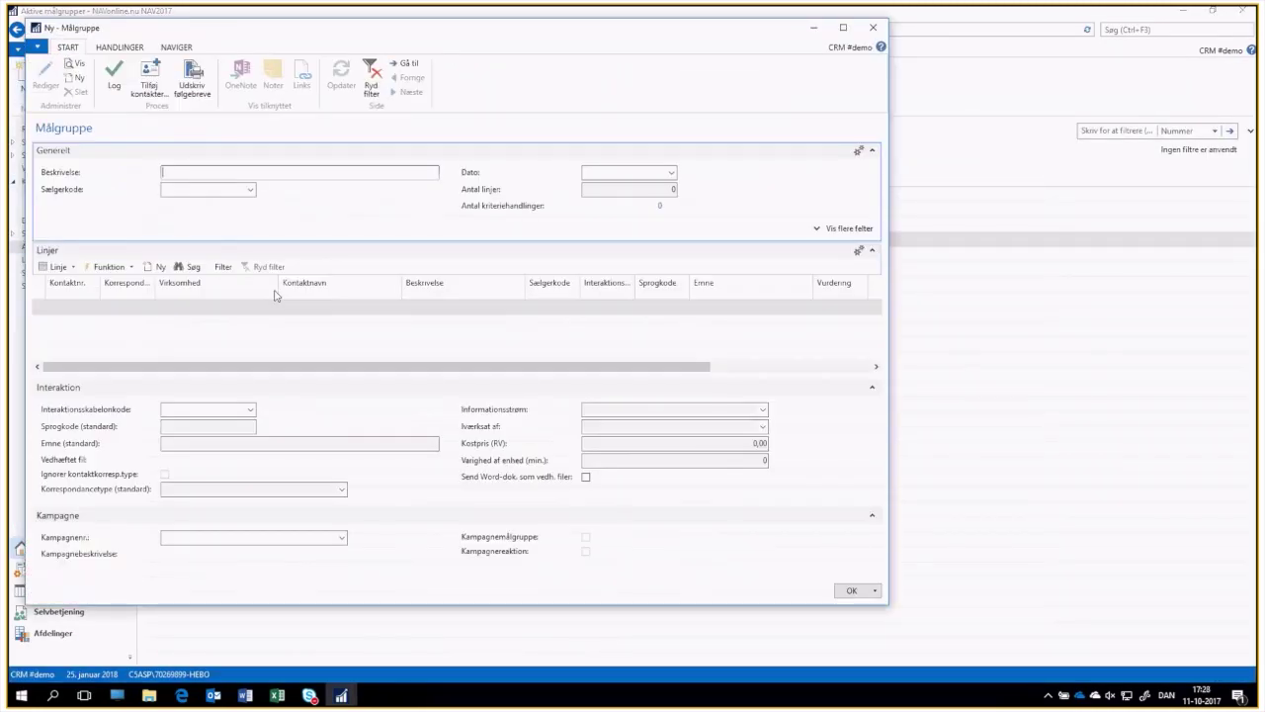
{"action": "type", "text": "Reklame Klassifikation B"}
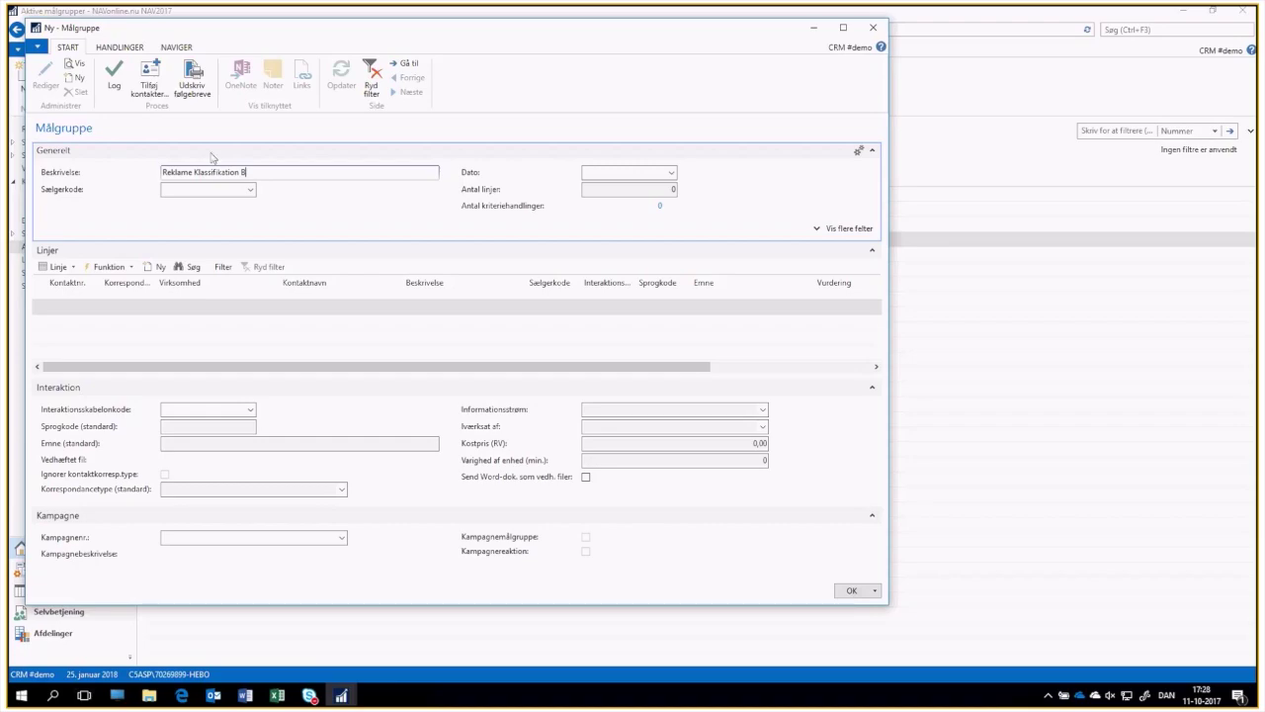
- Add contacts to the target group by filtering contact profile answers on questionnaire code ÅRS and the line for Klassifikation B
{"action": "left_click", "coordinate": [149, 79]}
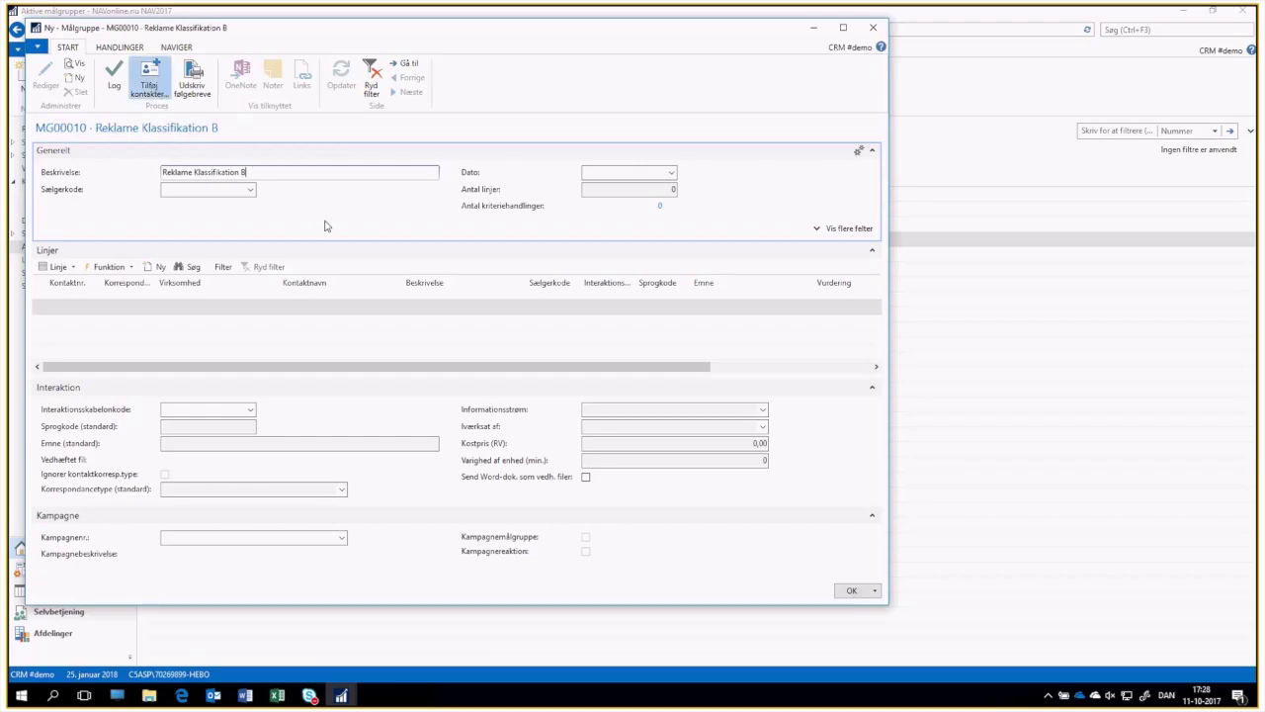
{"action": "left_click", "coordinate": [327, 291]}
{"action": "left_click", "coordinate": [327, 288]}
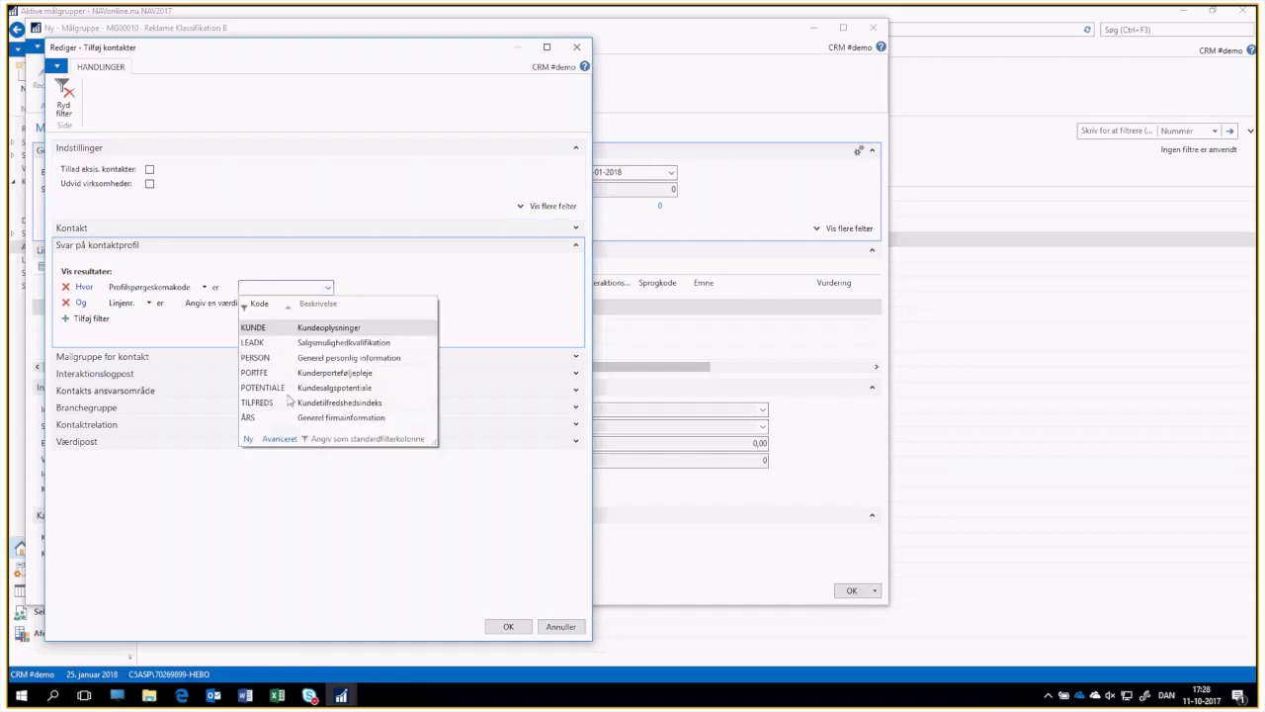
{"action": "left_click", "coordinate": [310, 422]}
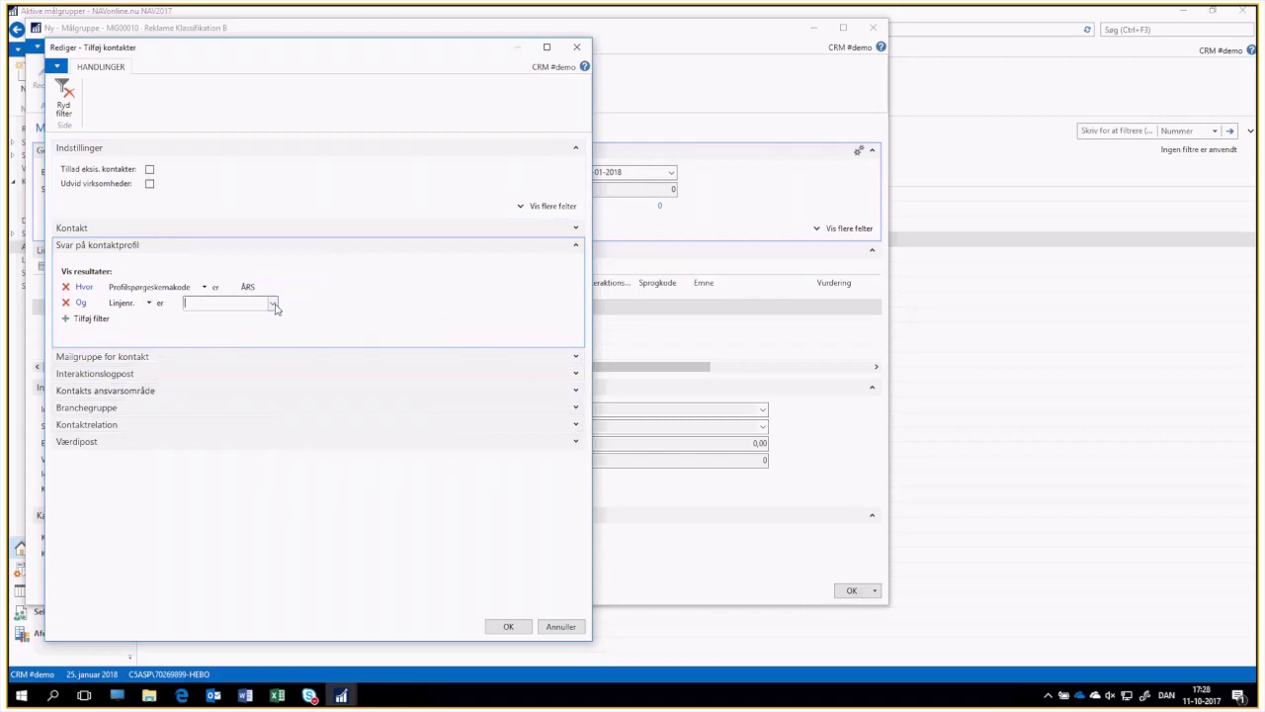
{"action": "left_click", "coordinate": [272, 303]}
{"action": "left_click", "coordinate": [332, 525]}
{"action": "key", "text": "Return"}
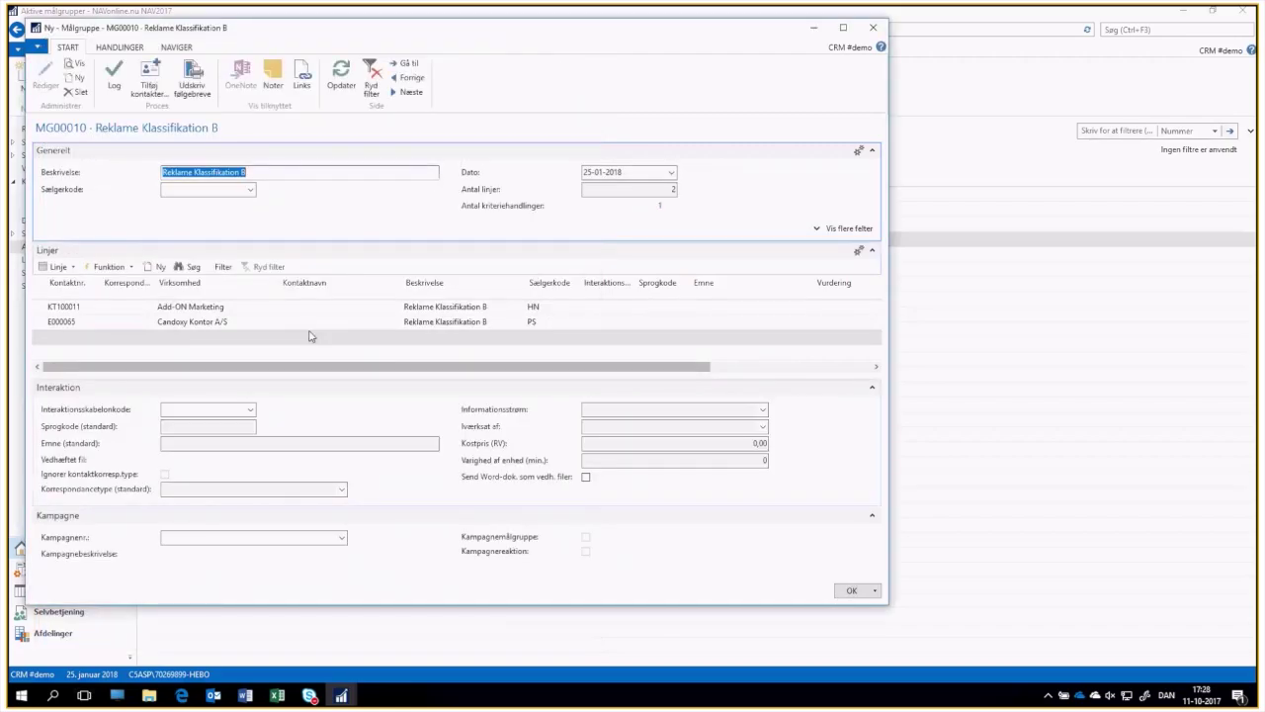
{"action": "left_click", "coordinate": [46, 310]}
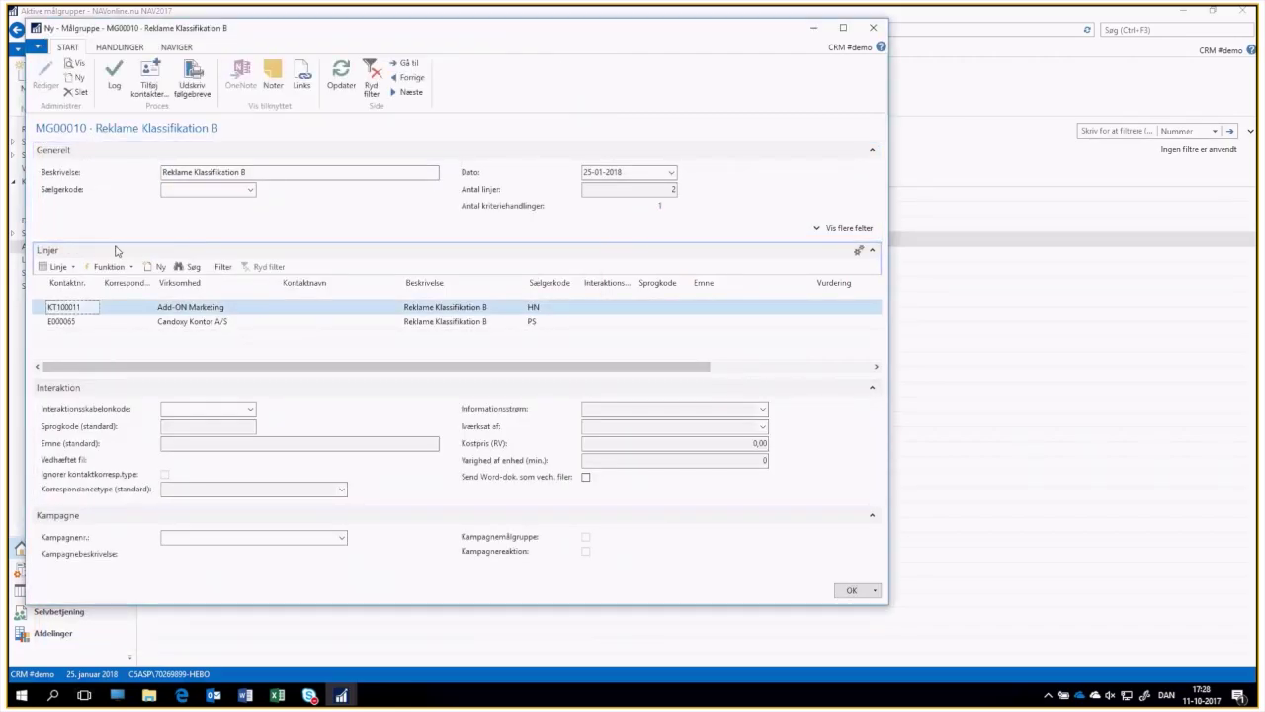
- Check the target group's available actions and the correspondence type options on the Add-ON Marketing line, and close the target group card
{"action": "left_click", "coordinate": [126, 55]}
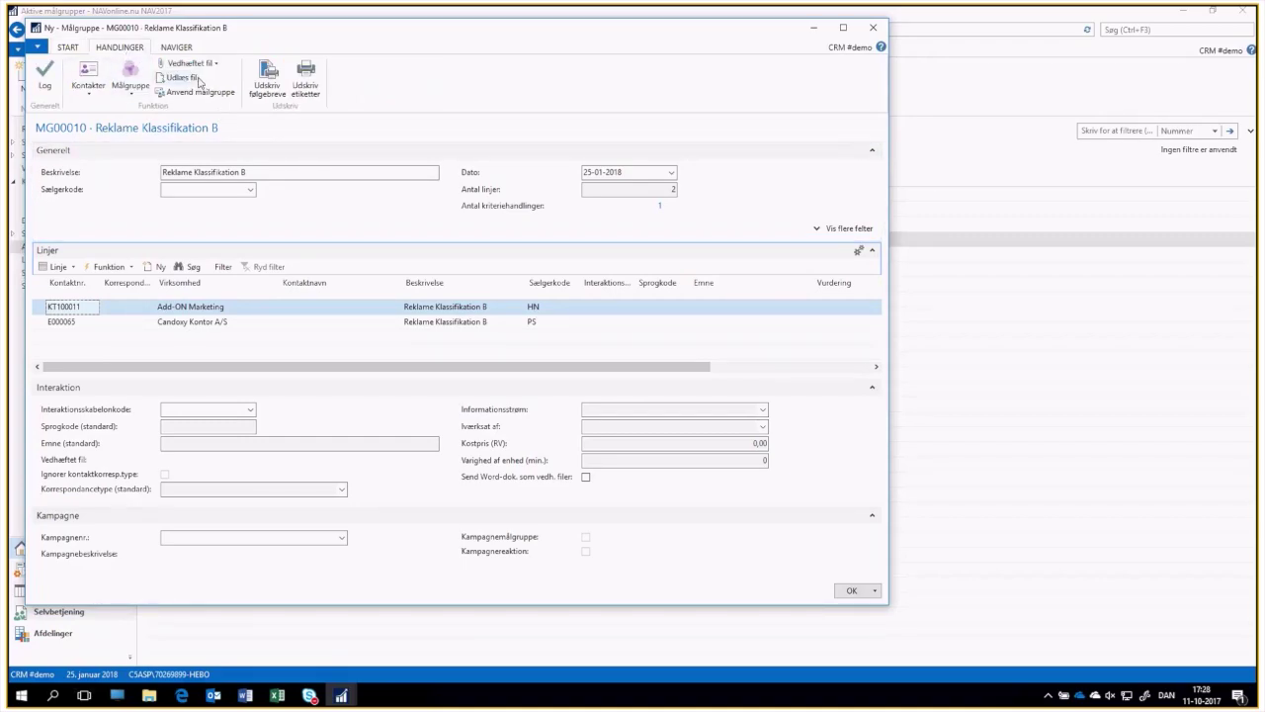
{"action": "left_click", "coordinate": [136, 321]}
{"action": "left_click", "coordinate": [150, 307]}
{"action": "left_click", "coordinate": [149, 308]}
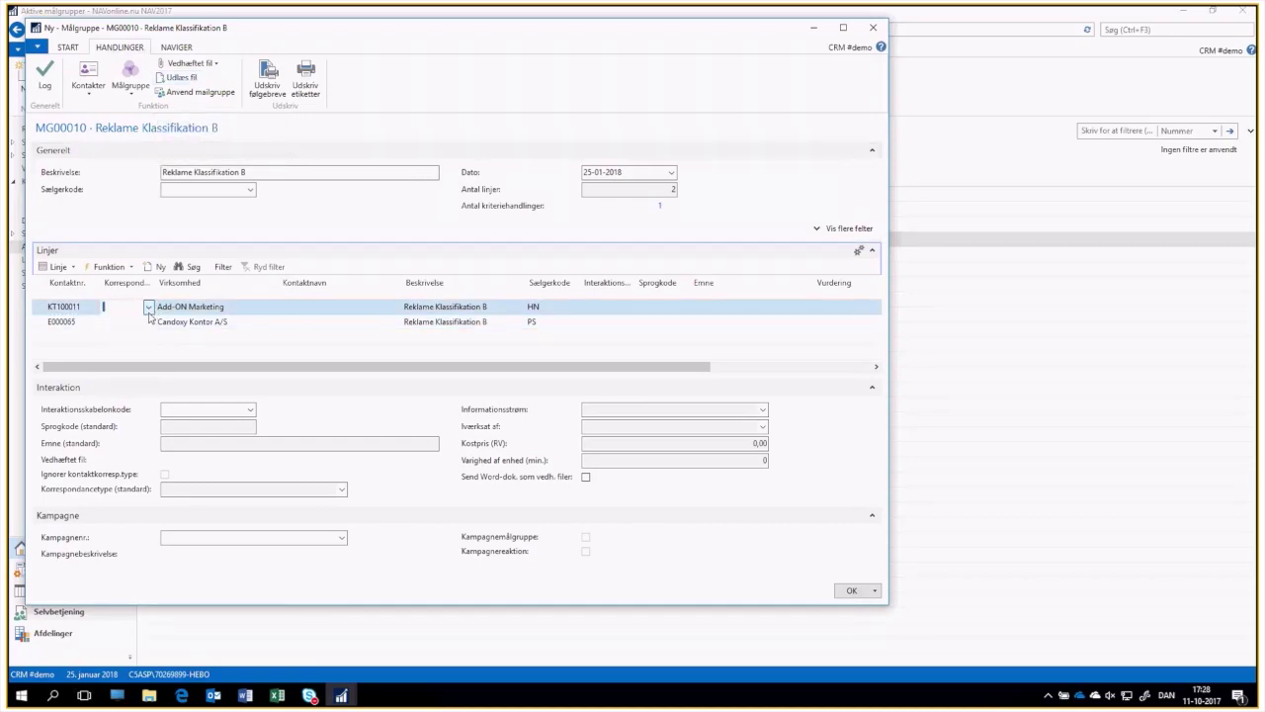
{"action": "left_click", "coordinate": [149, 311]}
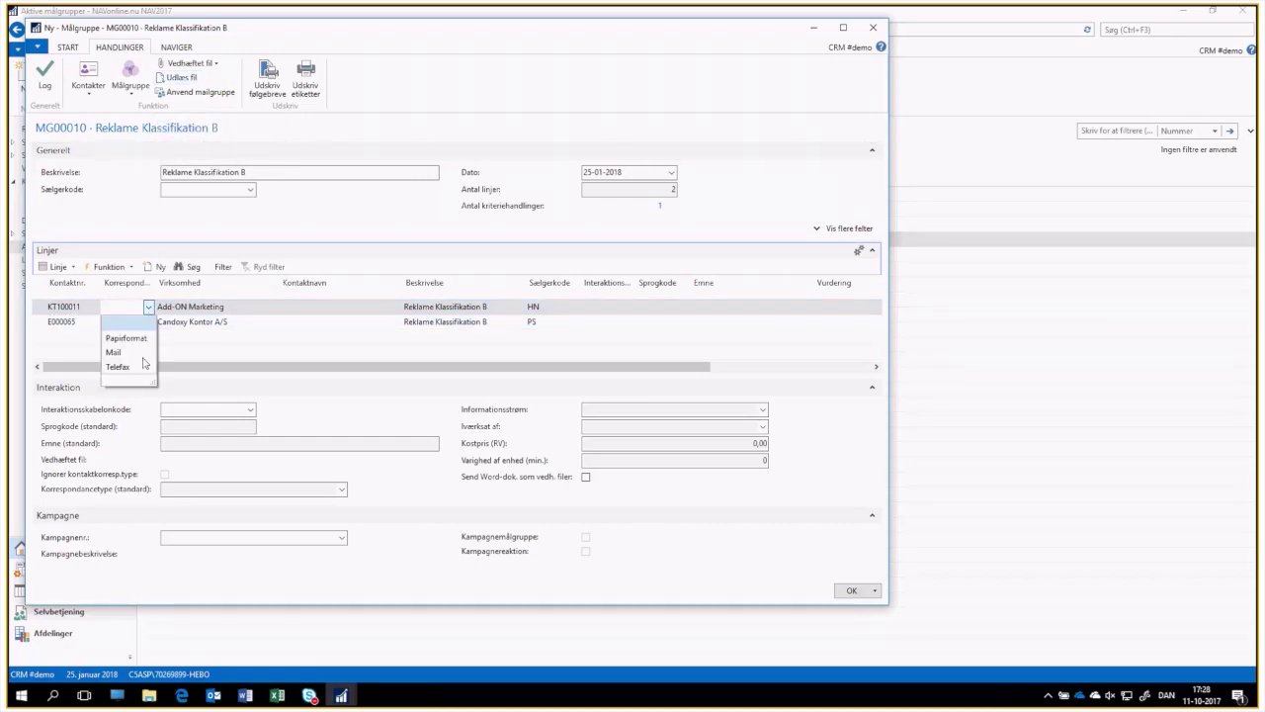
{"action": "left_click", "coordinate": [150, 309]}
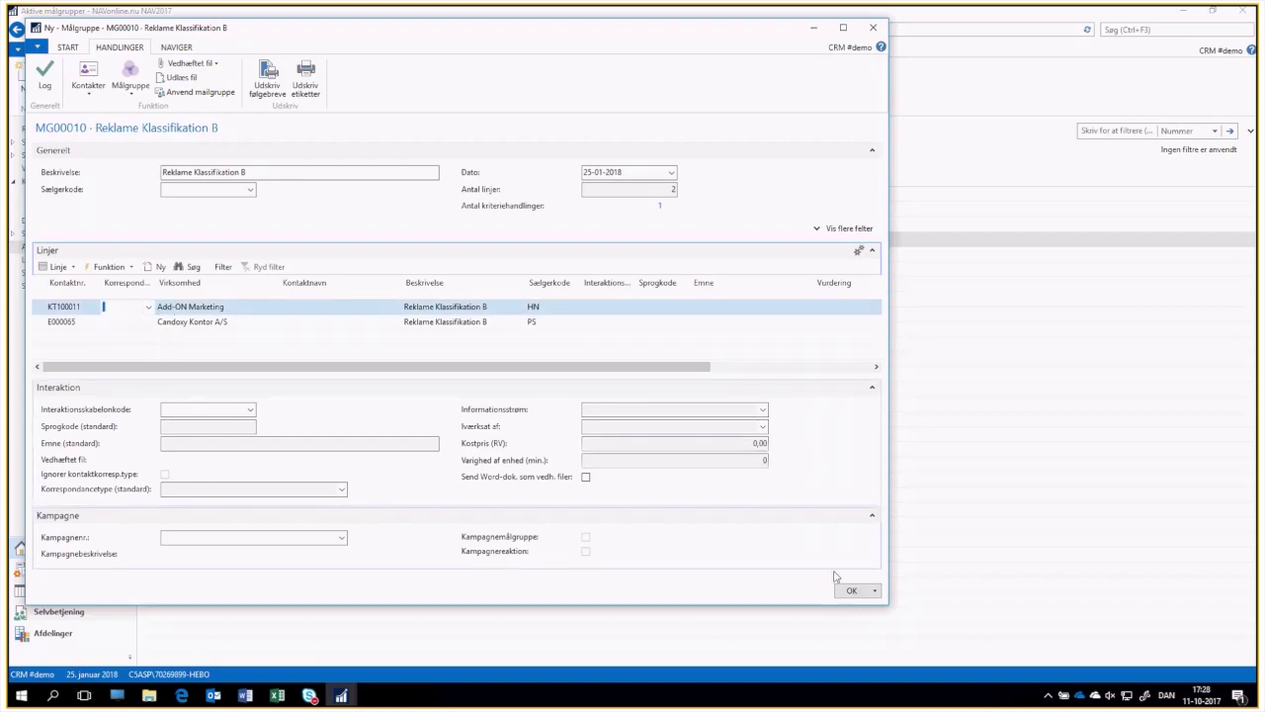
{"action": "left_click", "coordinate": [849, 590]}
- Start a new interaction for the contact Add-ON Marketing with interaction template INDDOK and the description "kontrakt1001"
{"action": "left_click", "coordinate": [50, 183]}
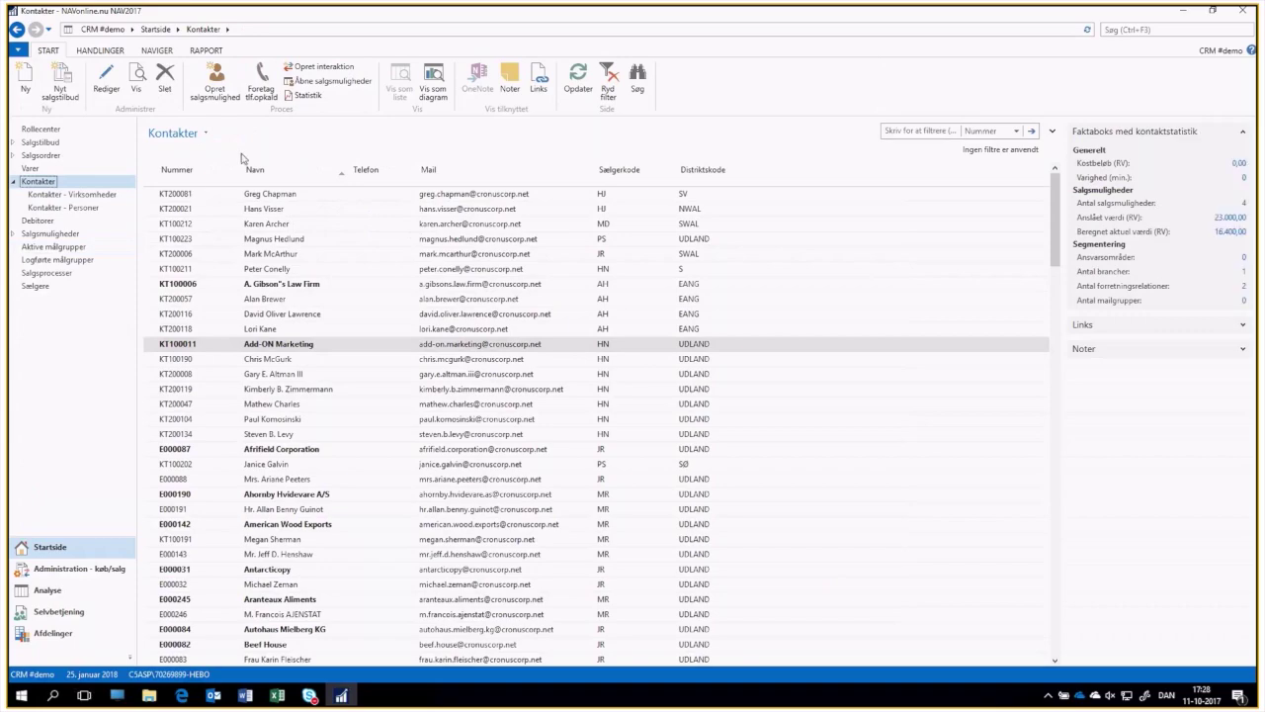
{"action": "left_click", "coordinate": [342, 74]}
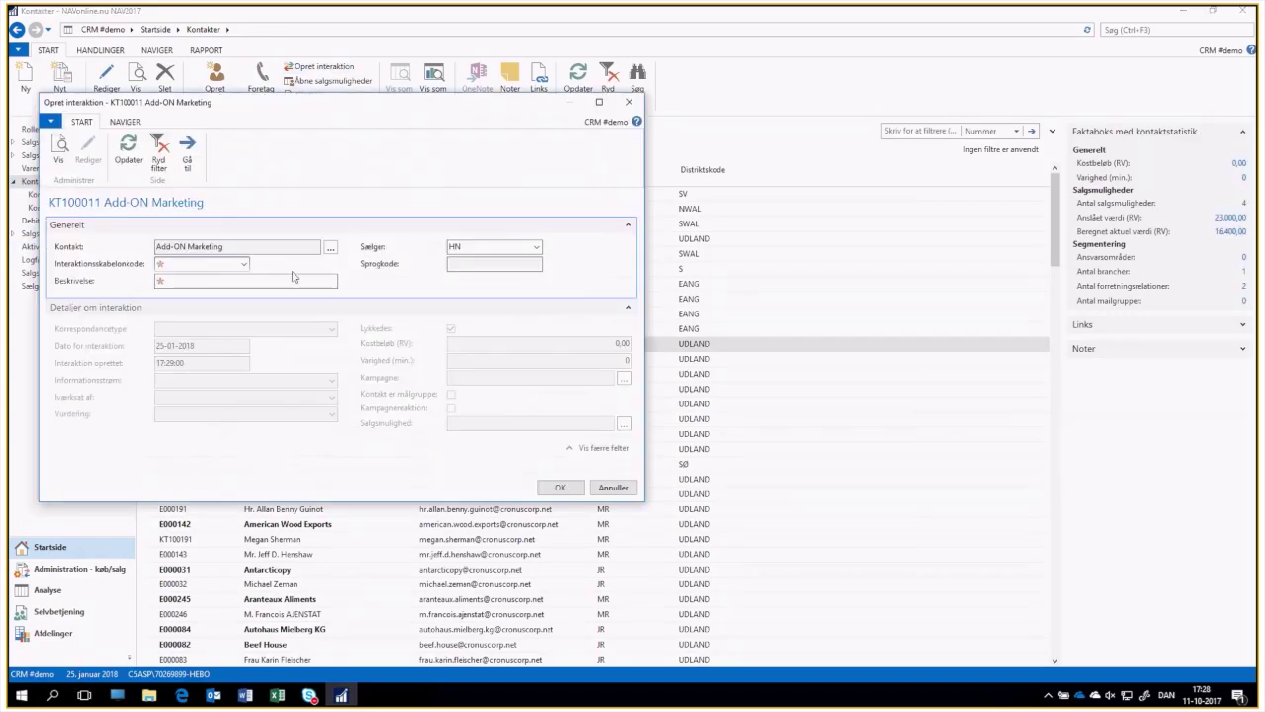
{"action": "left_click", "coordinate": [243, 263]}
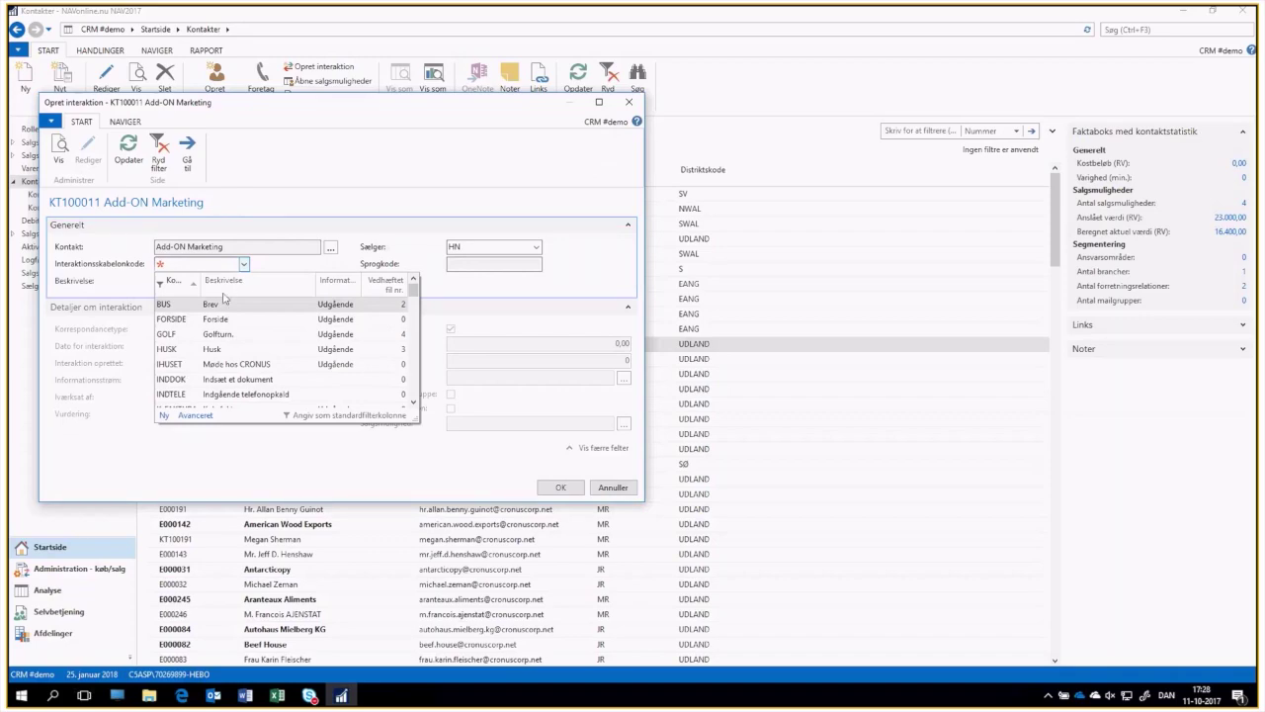
{"action": "left_click", "coordinate": [237, 378]}
{"action": "triple_click", "coordinate": [271, 285]}
{"action": "type", "text": "kontrakt1"}
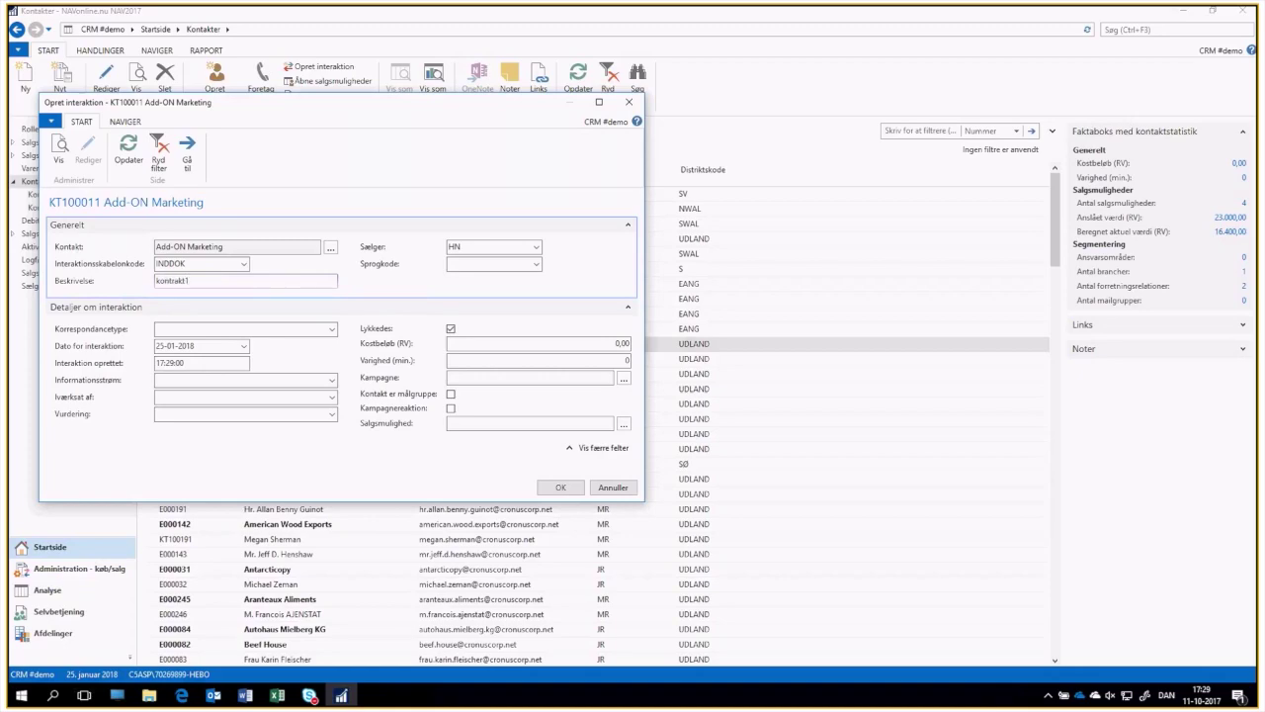
{"action": "type", "text": "001"}
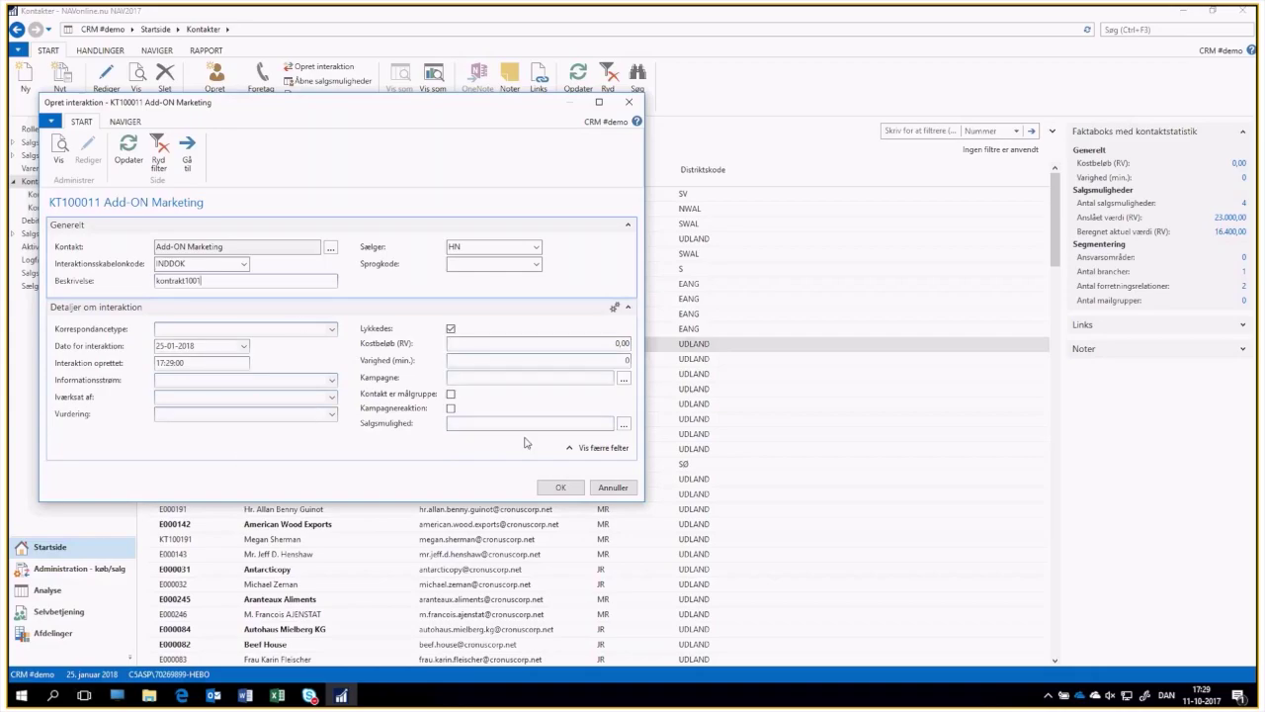
- Finish the interaction by importing the Word document Kontrakt1001 from Dokumenter, and dismiss the offer to create a sales opportunity
{"action": "left_click", "coordinate": [559, 488]}
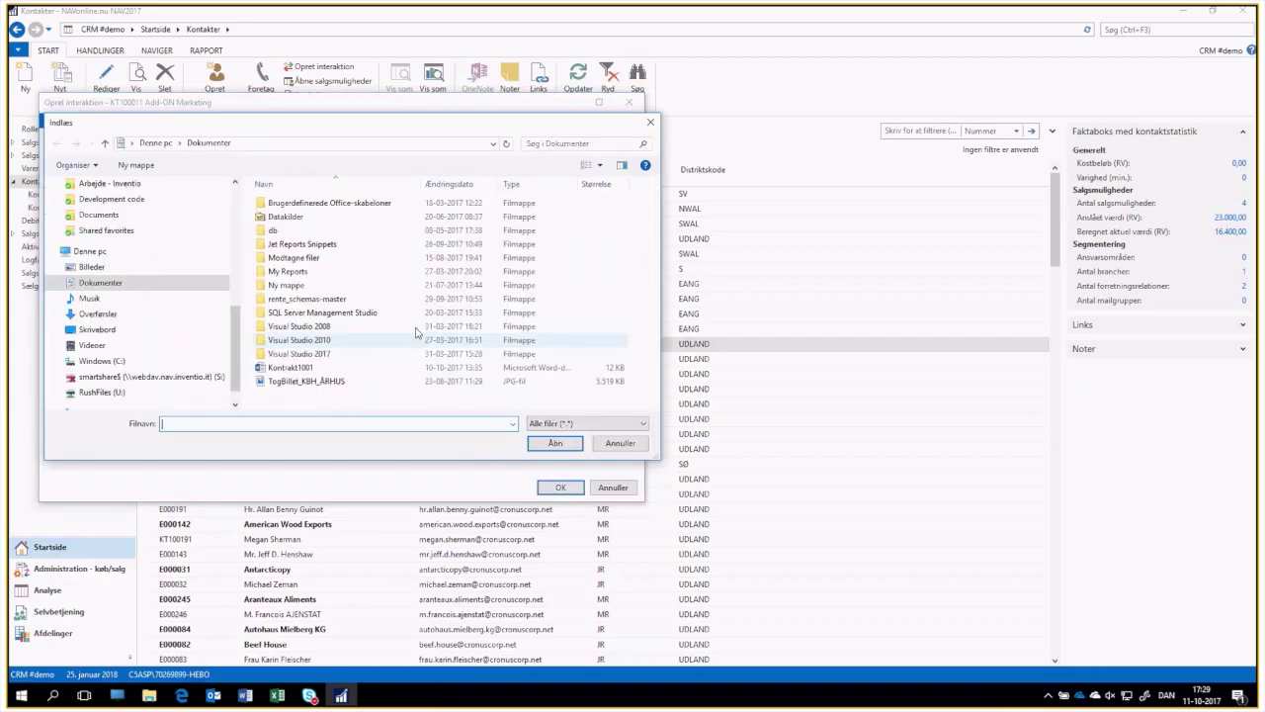
{"action": "left_click", "coordinate": [405, 366]}
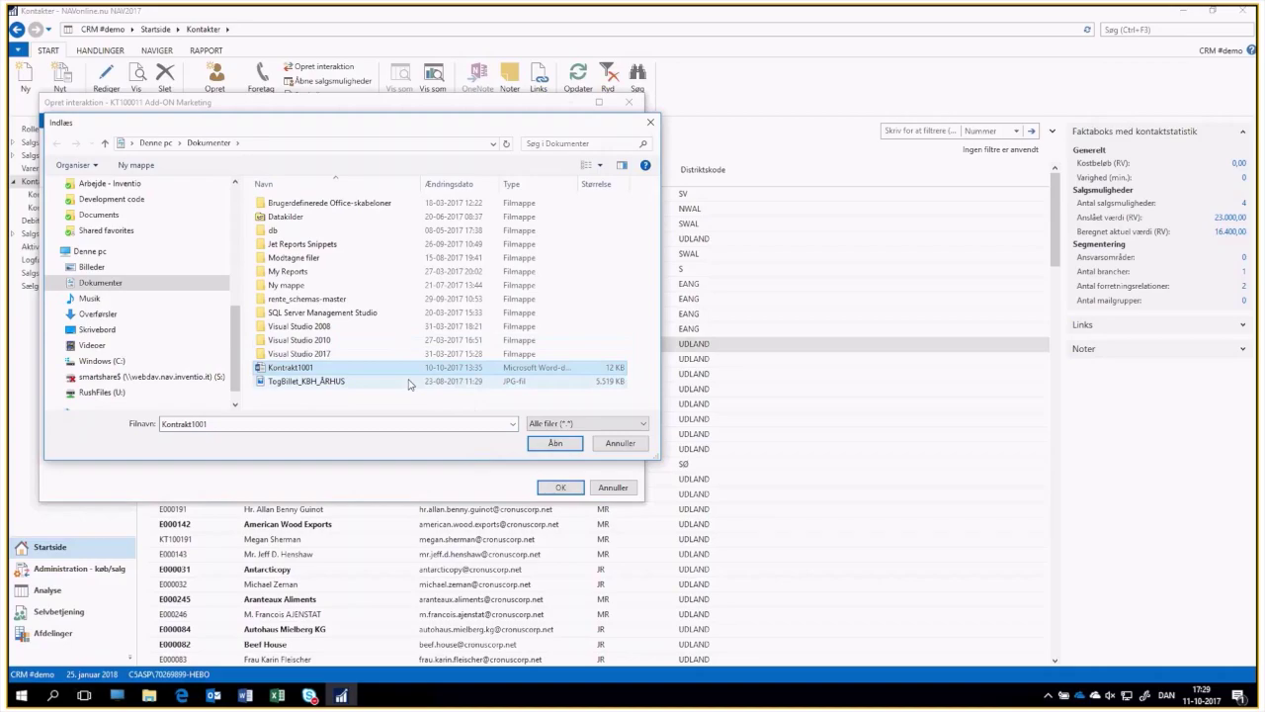
{"action": "left_click", "coordinate": [552, 443]}
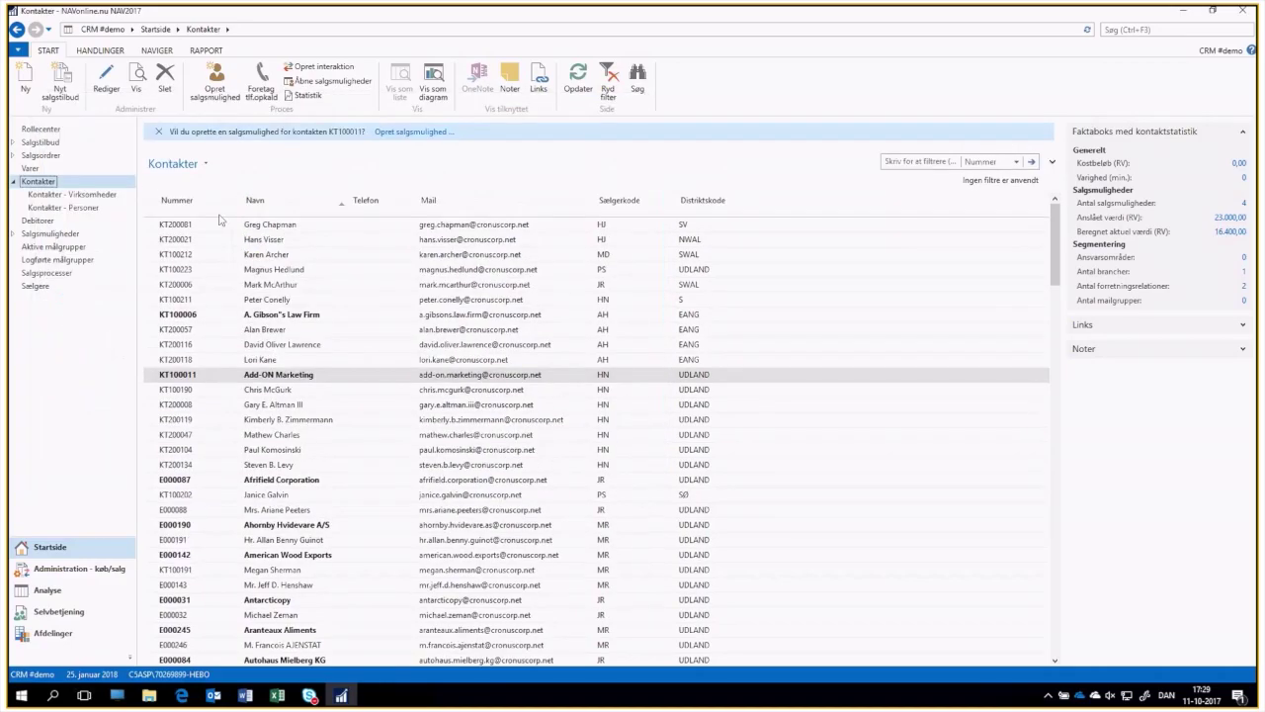
{"action": "left_click", "coordinate": [158, 131]}
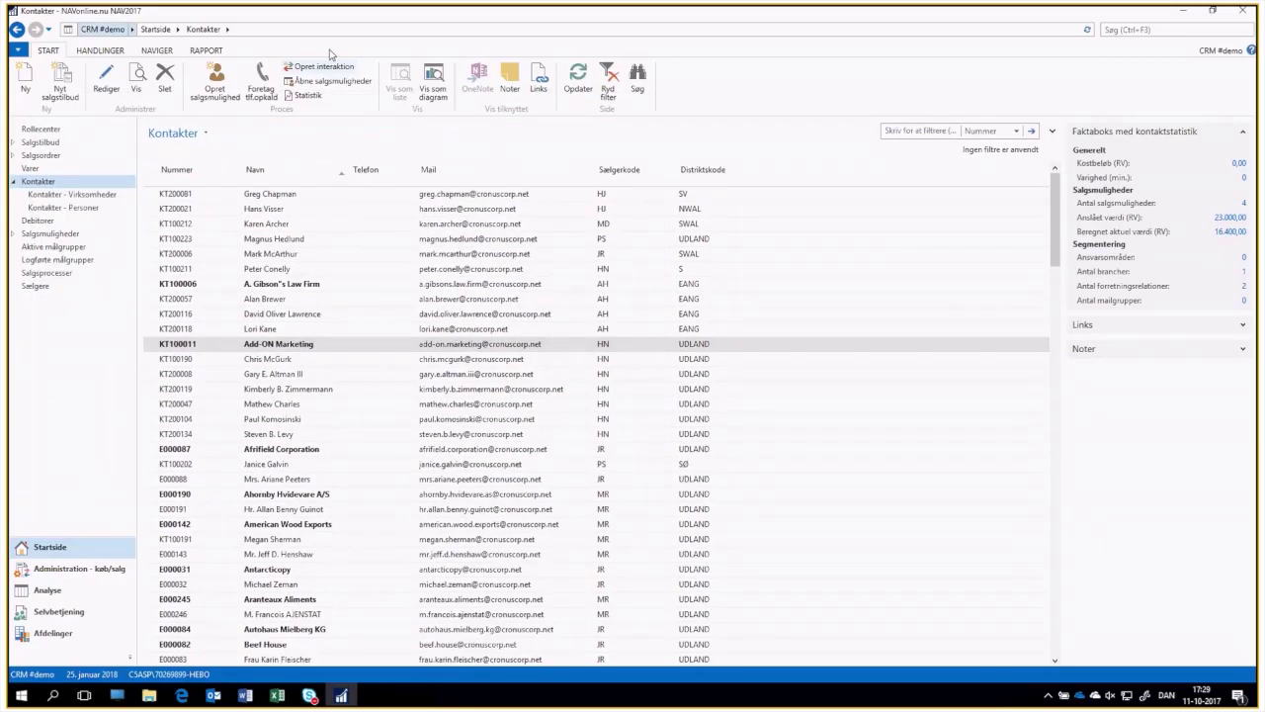
- View the interaction log entries for Add-ON Marketing, select the last kontrakt1001 entry and close the list
{"action": "left_click", "coordinate": [157, 51]}
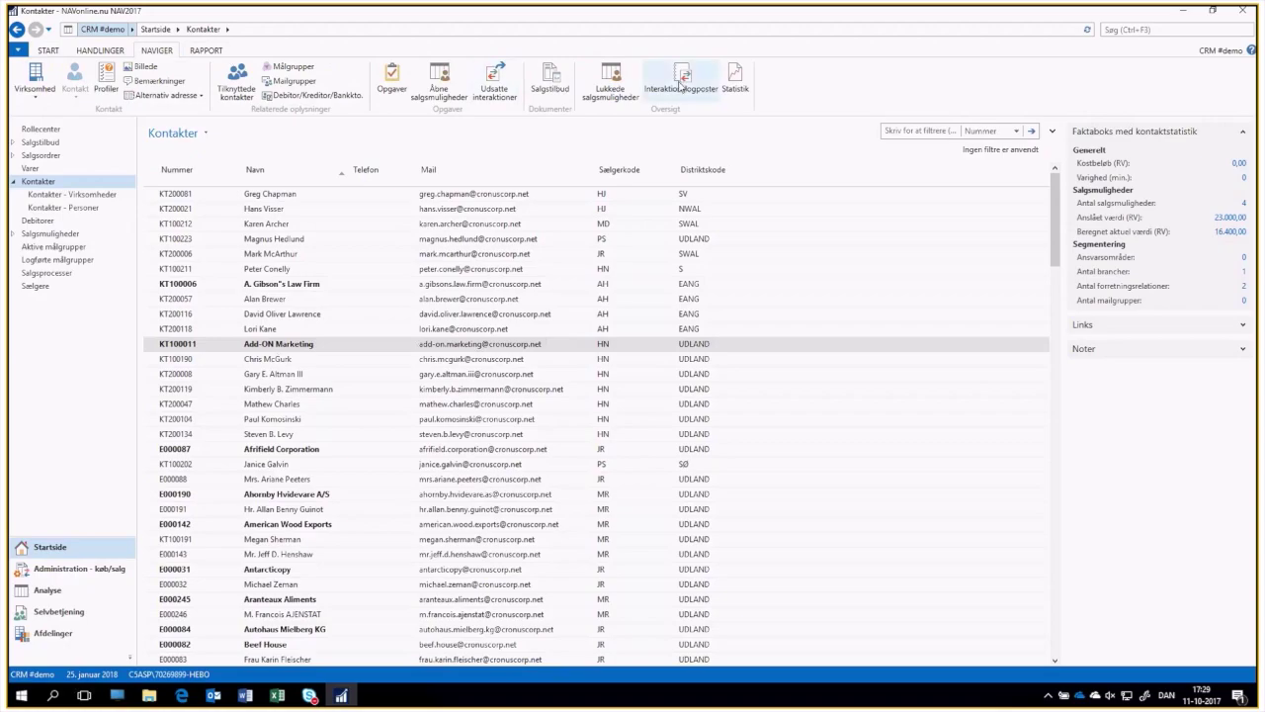
{"action": "left_click", "coordinate": [682, 79]}
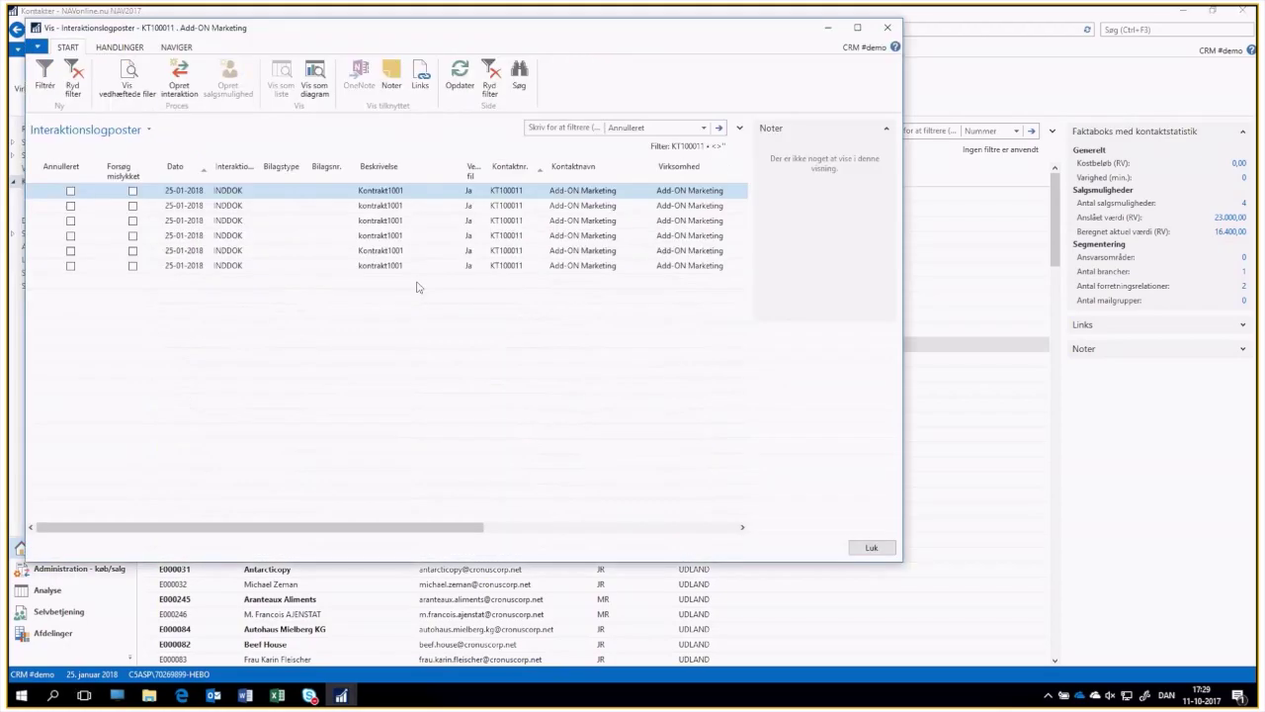
{"action": "left_click", "coordinate": [427, 267]}
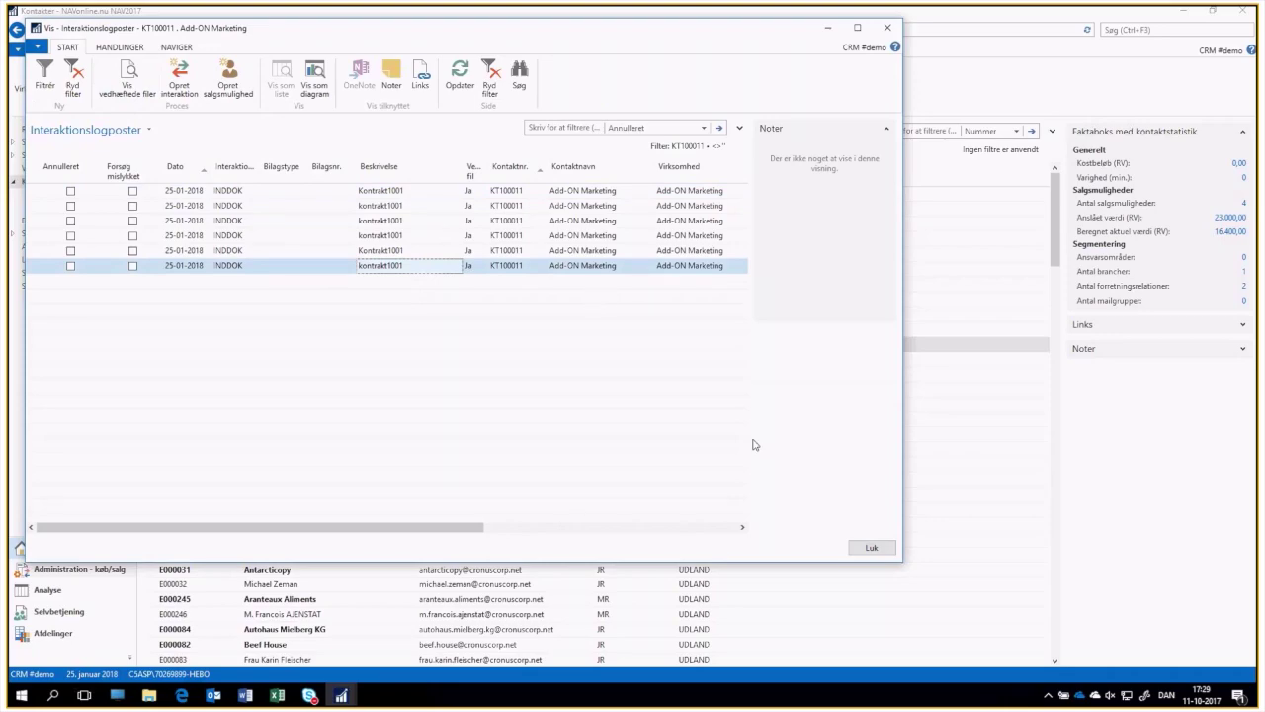
{"action": "left_click", "coordinate": [870, 548]}
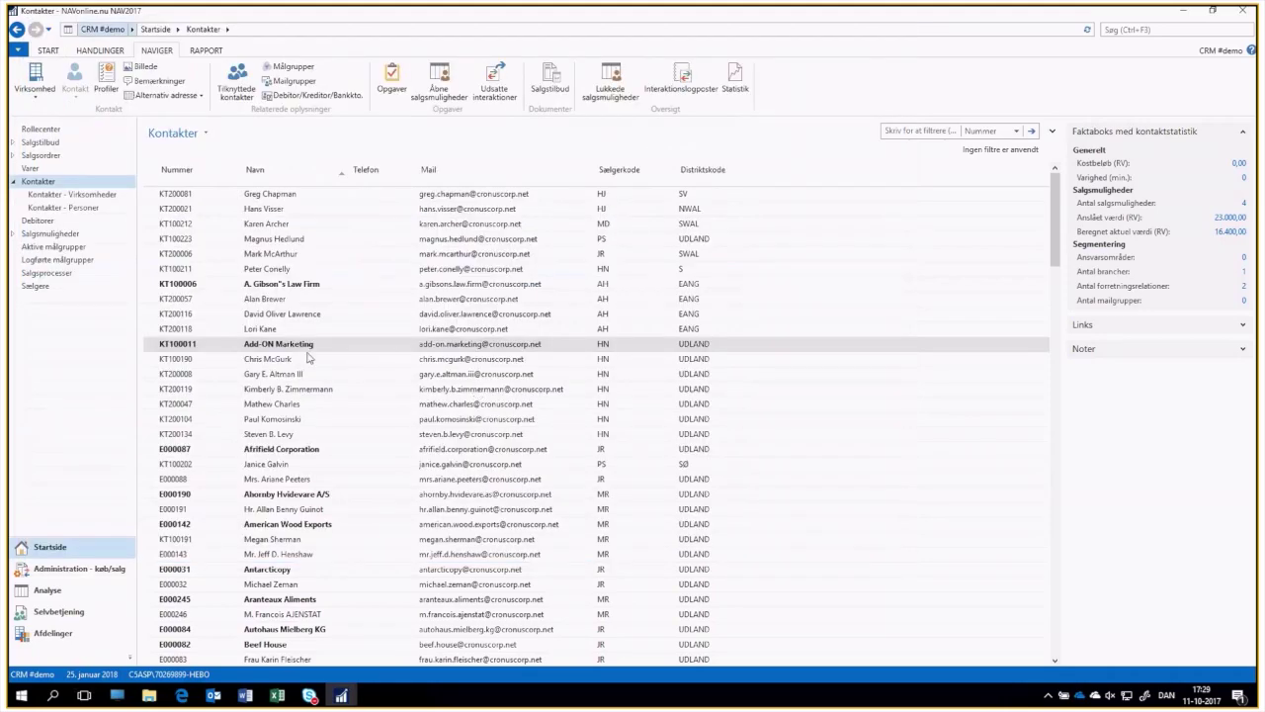
- Create a sales opportunity for Add-ON Marketing described "Rådgive om reklame branchen" with salesperson code HJ and sales process code EKSIS
{"action": "left_click", "coordinate": [57, 53]}
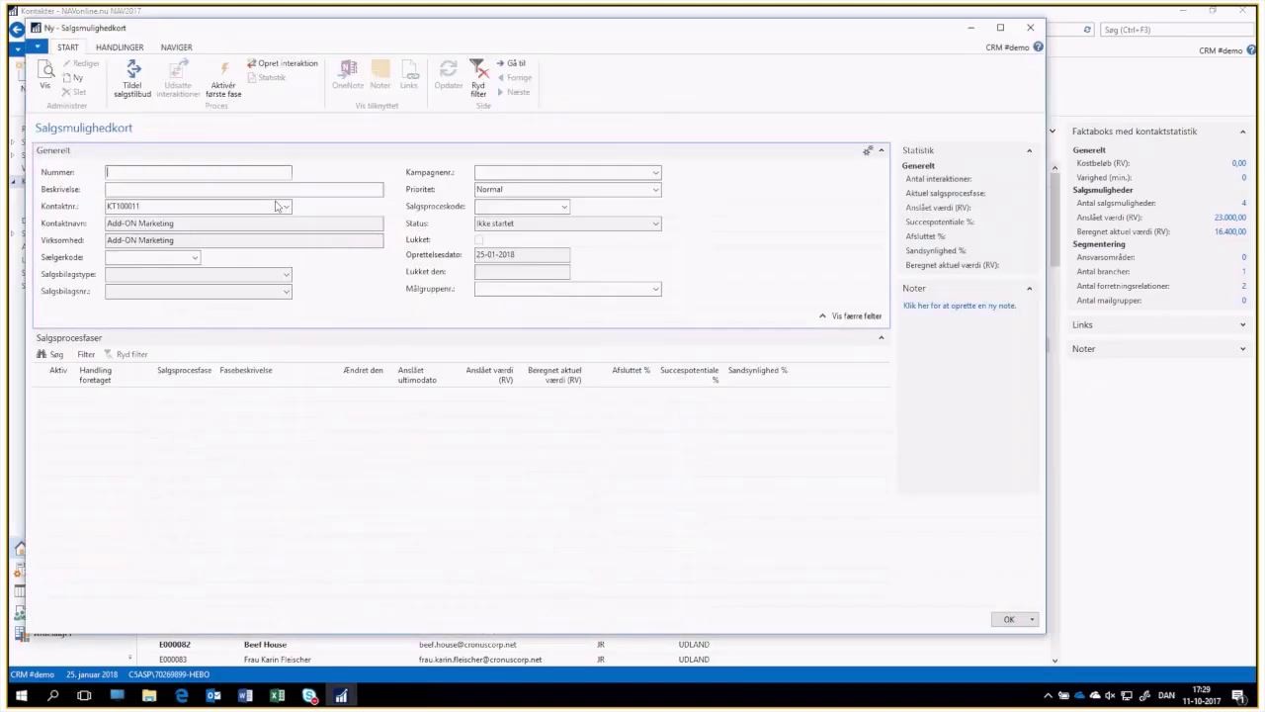
{"action": "type", "text": "R"}
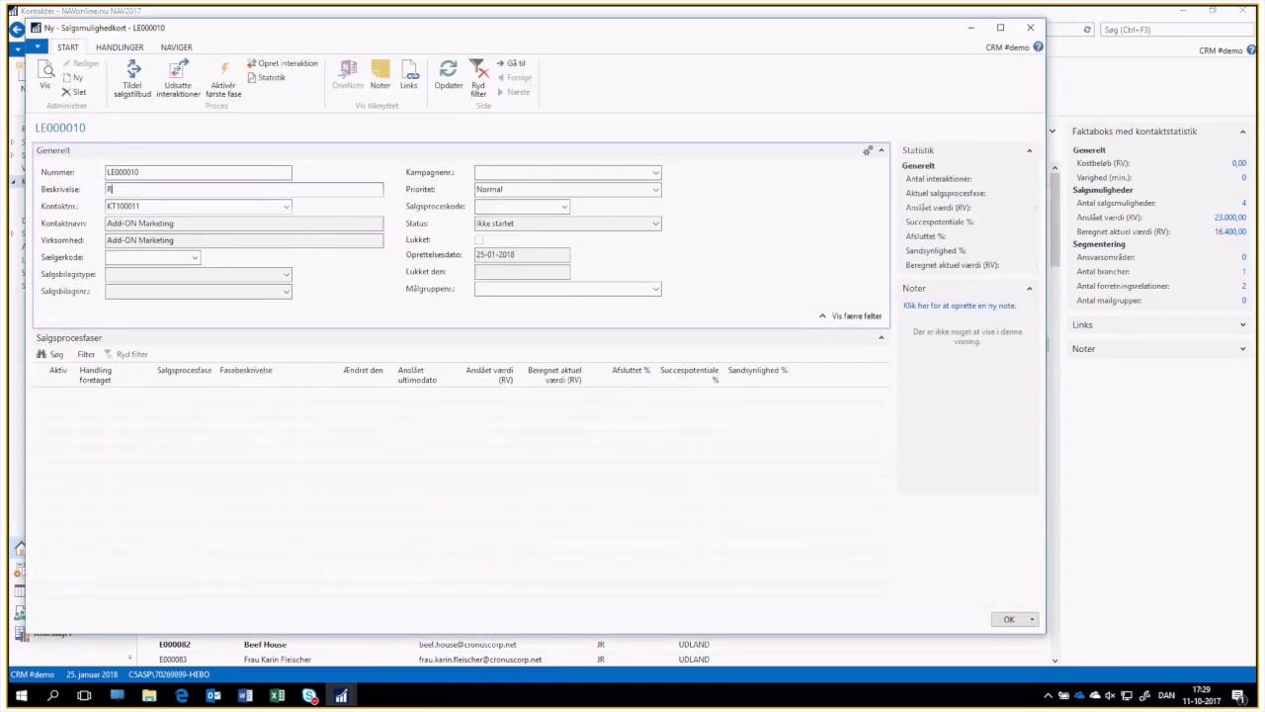
{"action": "type", "text": "ådgive om reklame"}
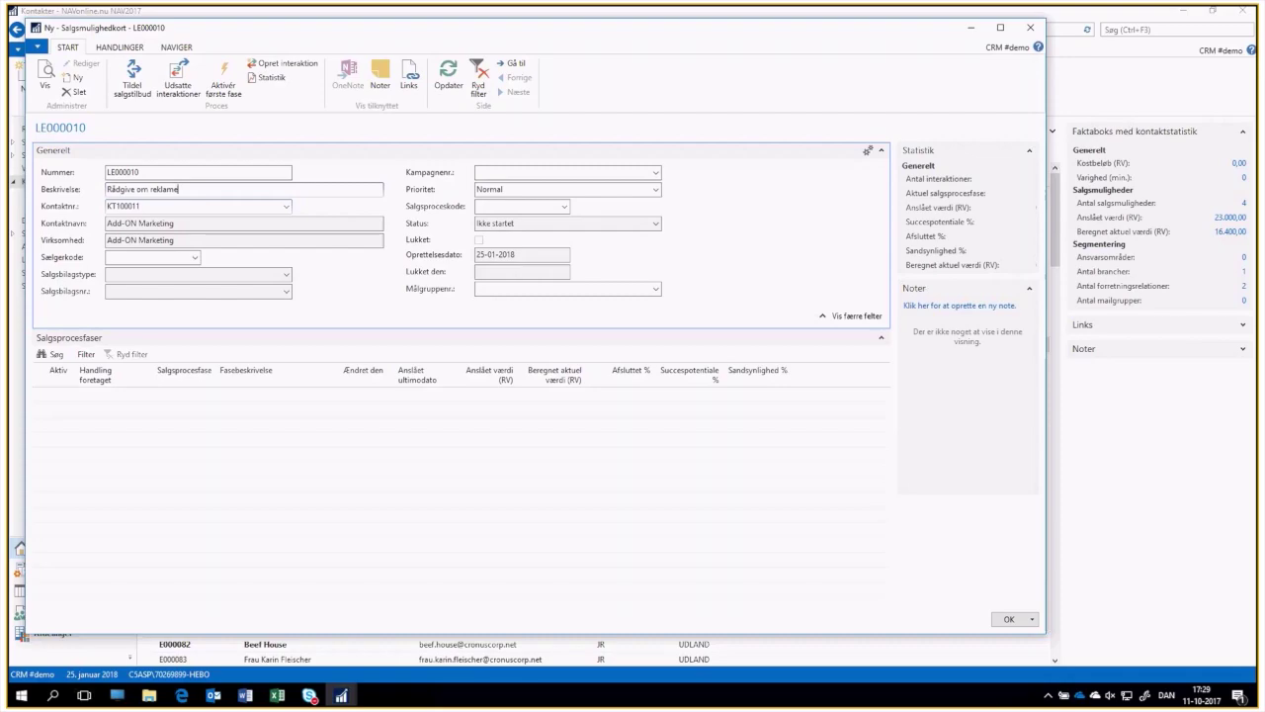
{"action": "type", "text": " branchen"}
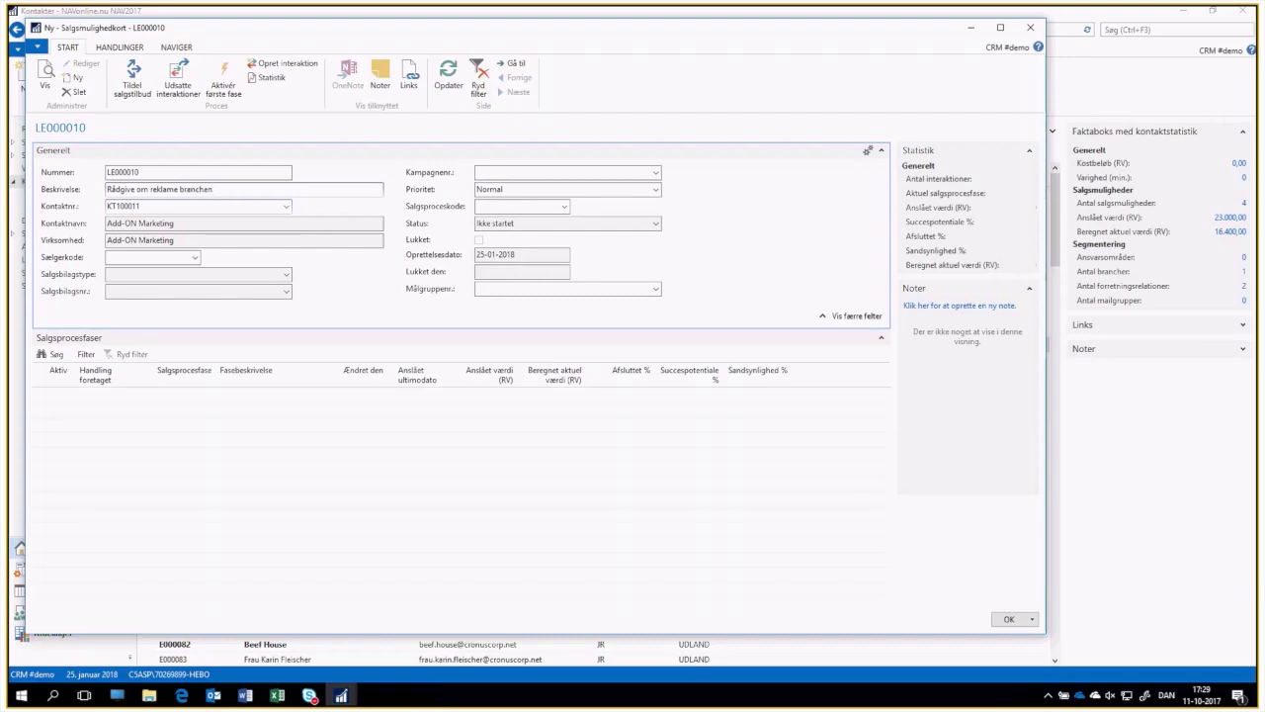
{"action": "left_click", "coordinate": [195, 257]}
{"action": "left_click", "coordinate": [195, 312]}
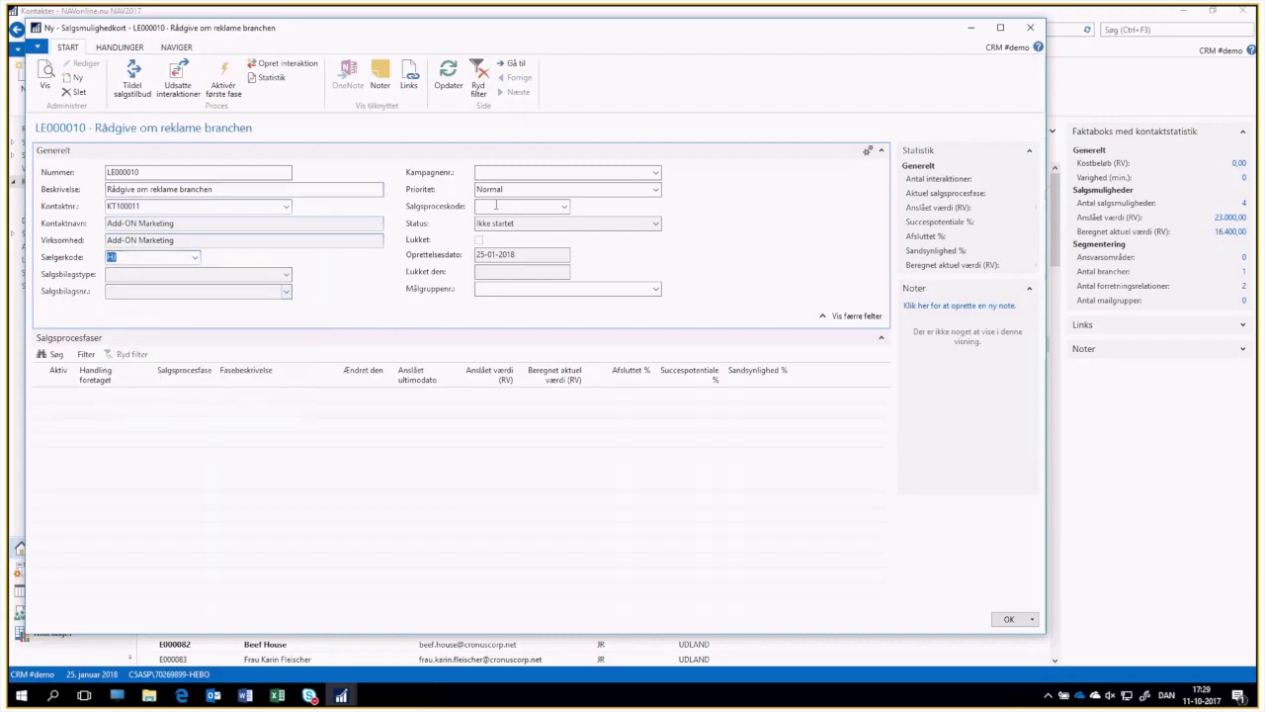
{"action": "left_click", "coordinate": [563, 207]}
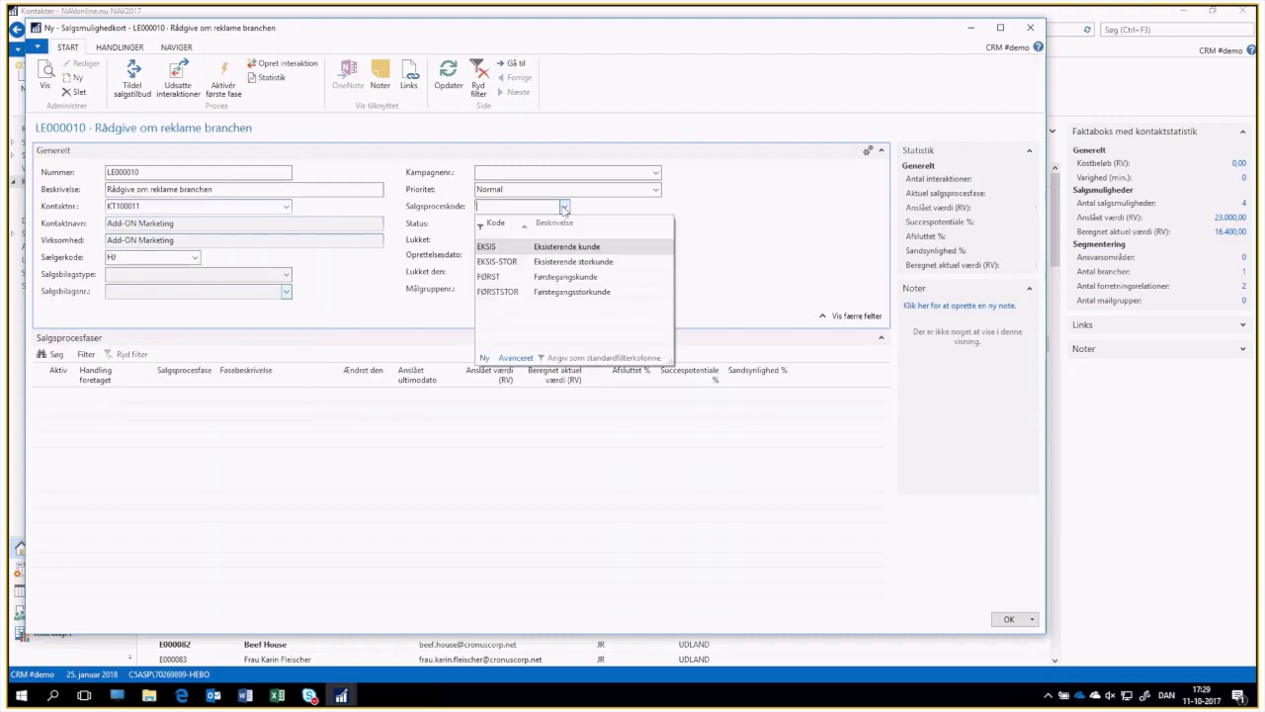
{"action": "left_click", "coordinate": [529, 249]}
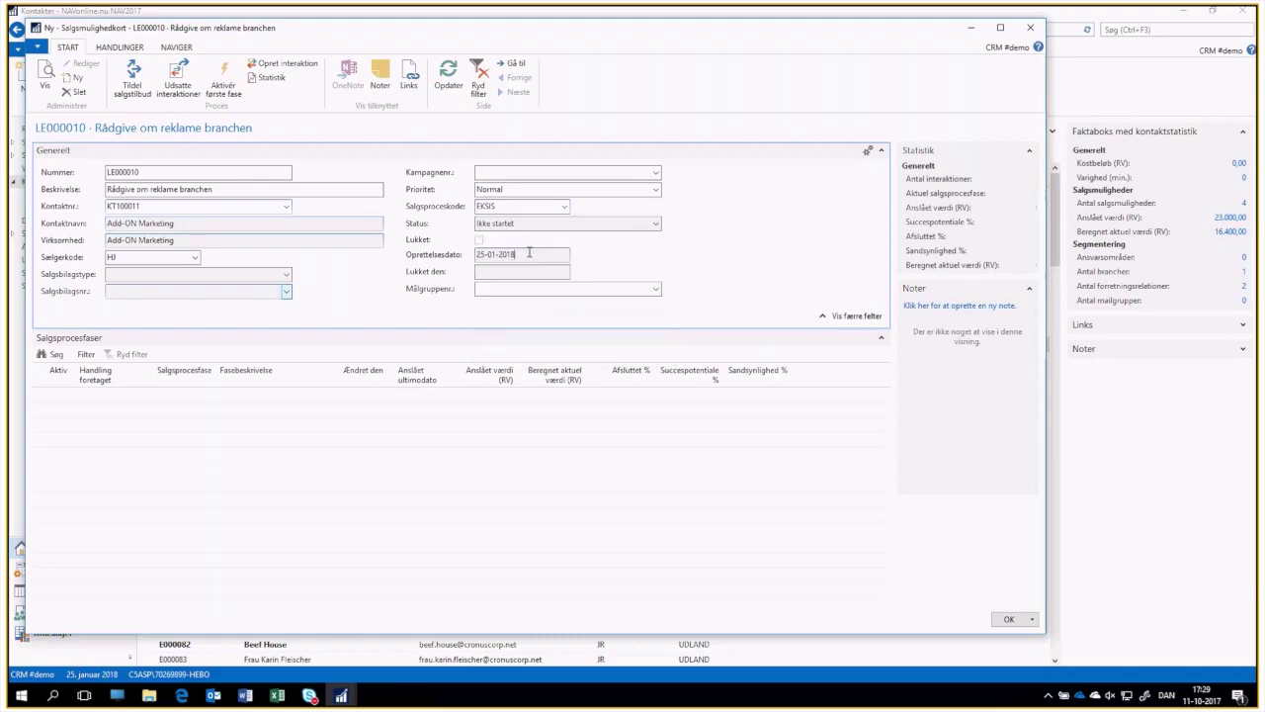
- Activate the first stage of the sales opportunity and look through the stages available in its sales process
{"action": "left_click", "coordinate": [225, 92]}
{"action": "left_click", "coordinate": [226, 92]}
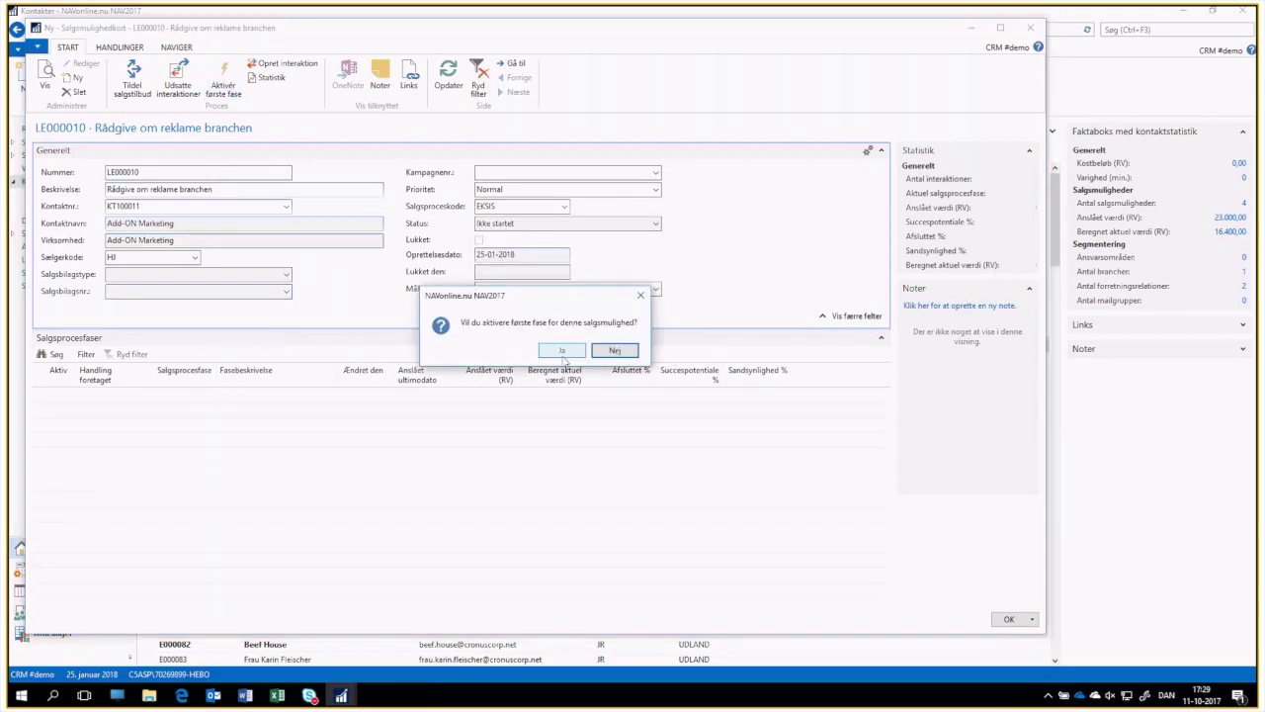
{"action": "left_click", "coordinate": [562, 354]}
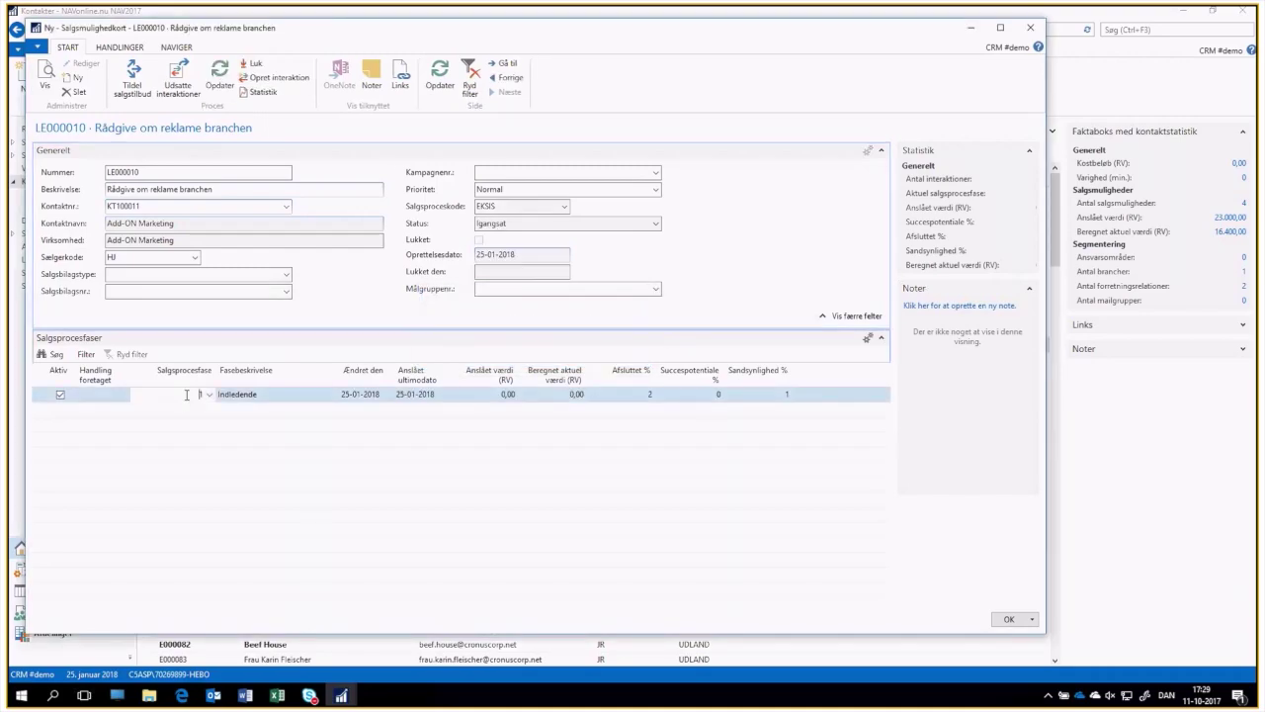
{"action": "left_click", "coordinate": [209, 395]}
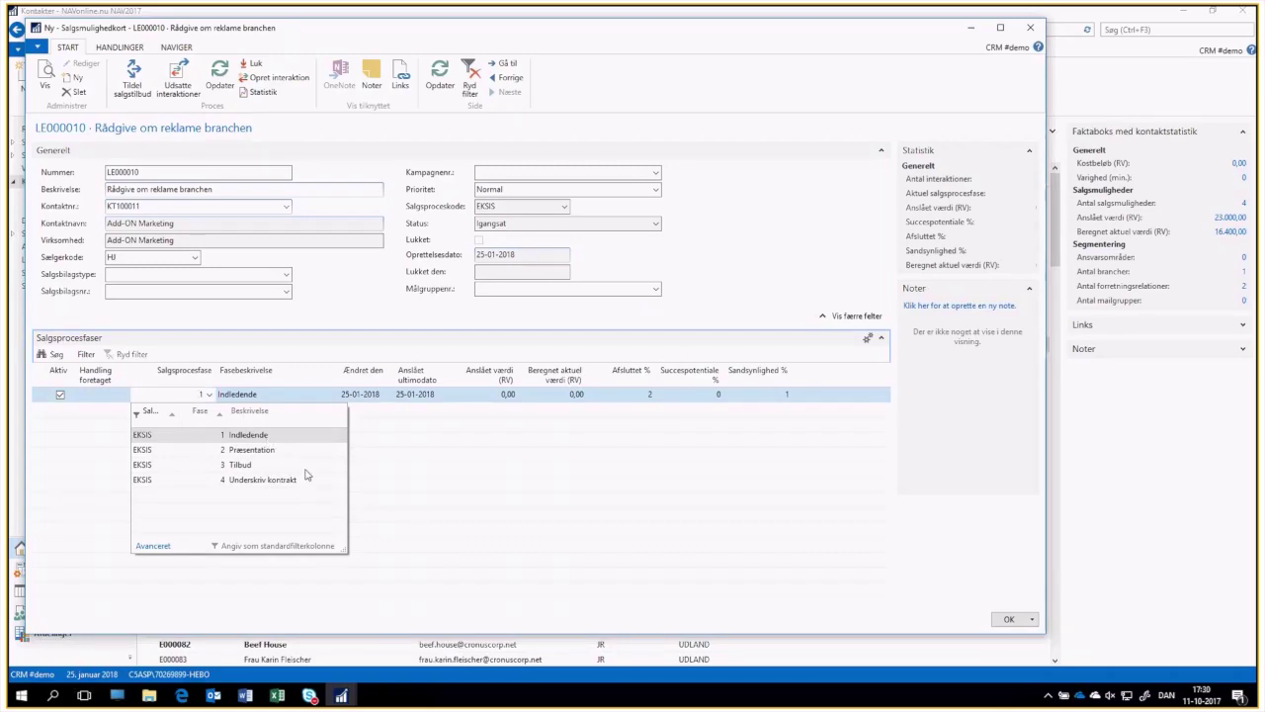
{"action": "key", "text": "Escape"}
- Update the opportunity to the next sales process stage with an estimated sales value of 1200 and a success potential of 30%
{"action": "left_click", "coordinate": [219, 77]}
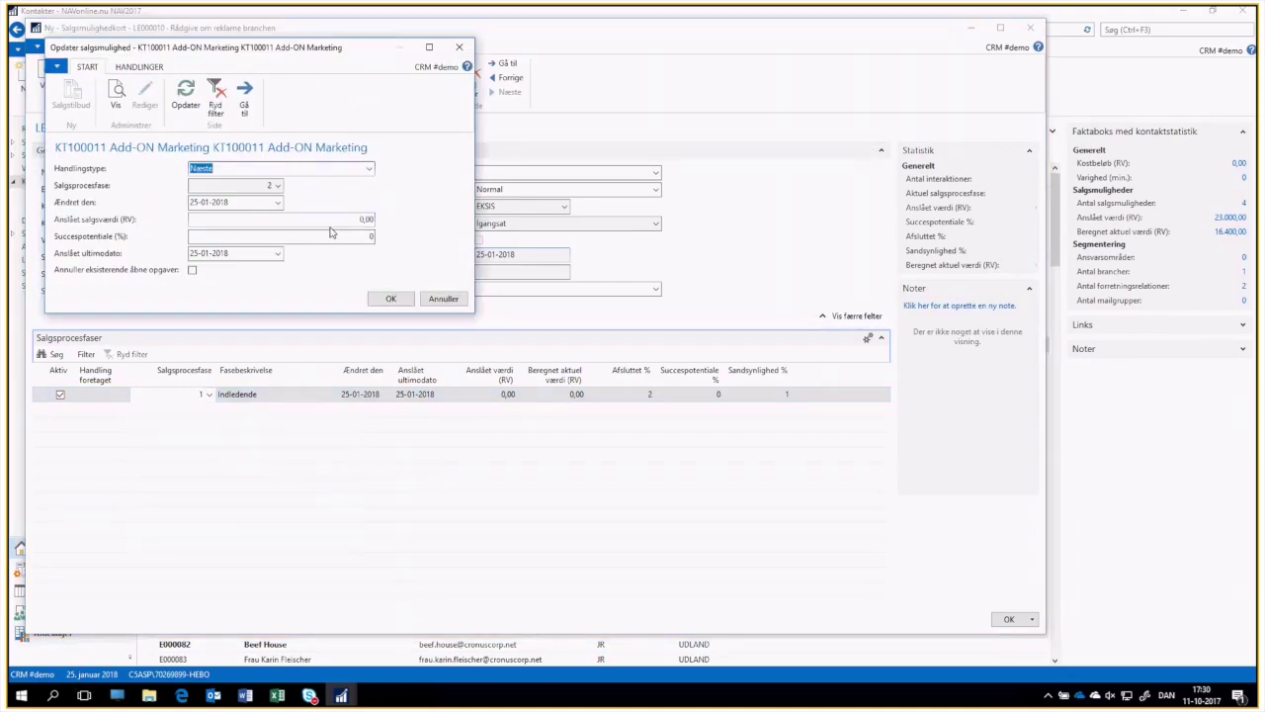
{"action": "left_click", "coordinate": [333, 219]}
{"action": "type", "text": "1200"}
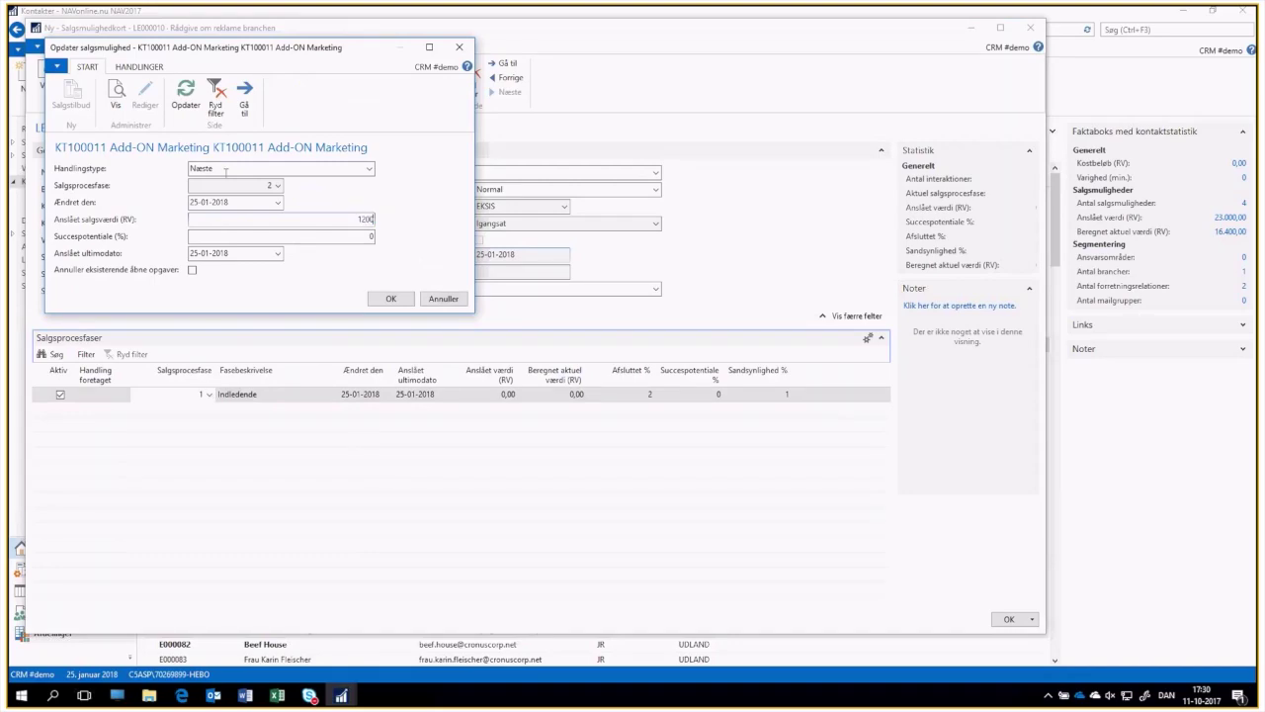
{"action": "key", "text": "Tab"}
{"action": "type", "text": "30"}
{"action": "left_click", "coordinate": [390, 299]}
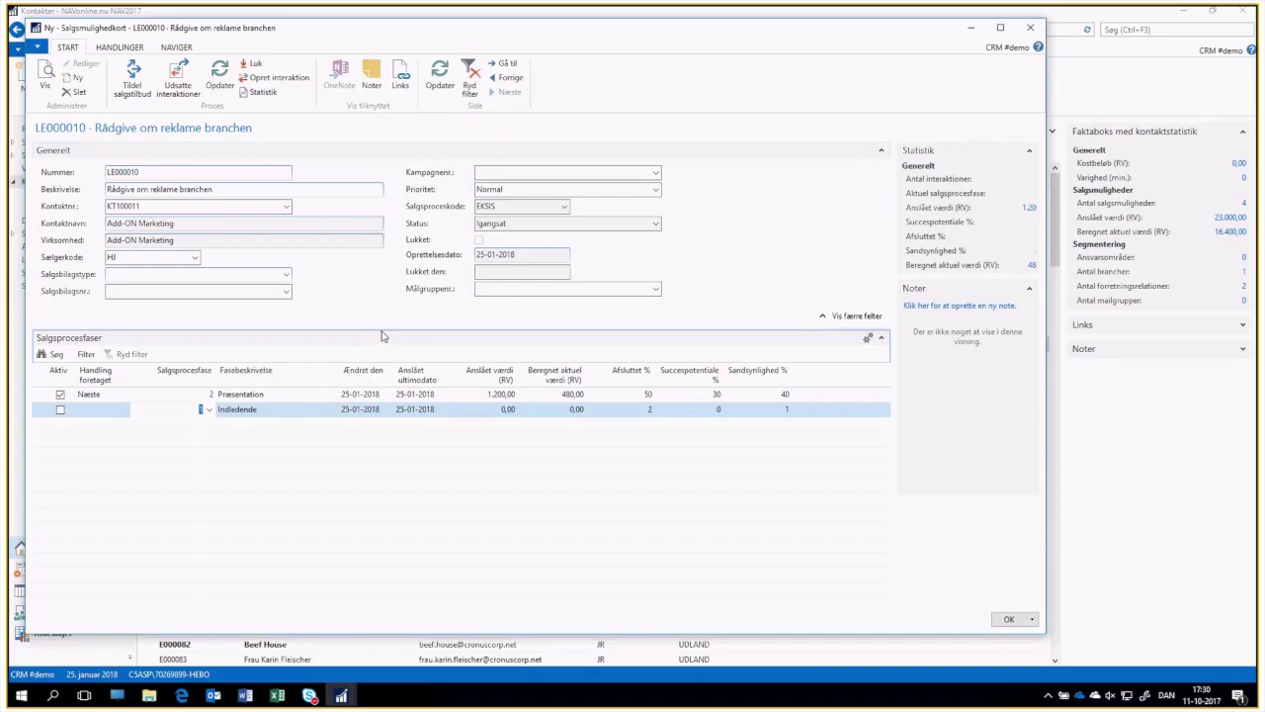
- Close the opportunity as Vundet with close code PRIS_V and a sales amount of 900, and close the opportunity card
{"action": "left_click", "coordinate": [259, 65]}
{"action": "left_click", "coordinate": [262, 192]}
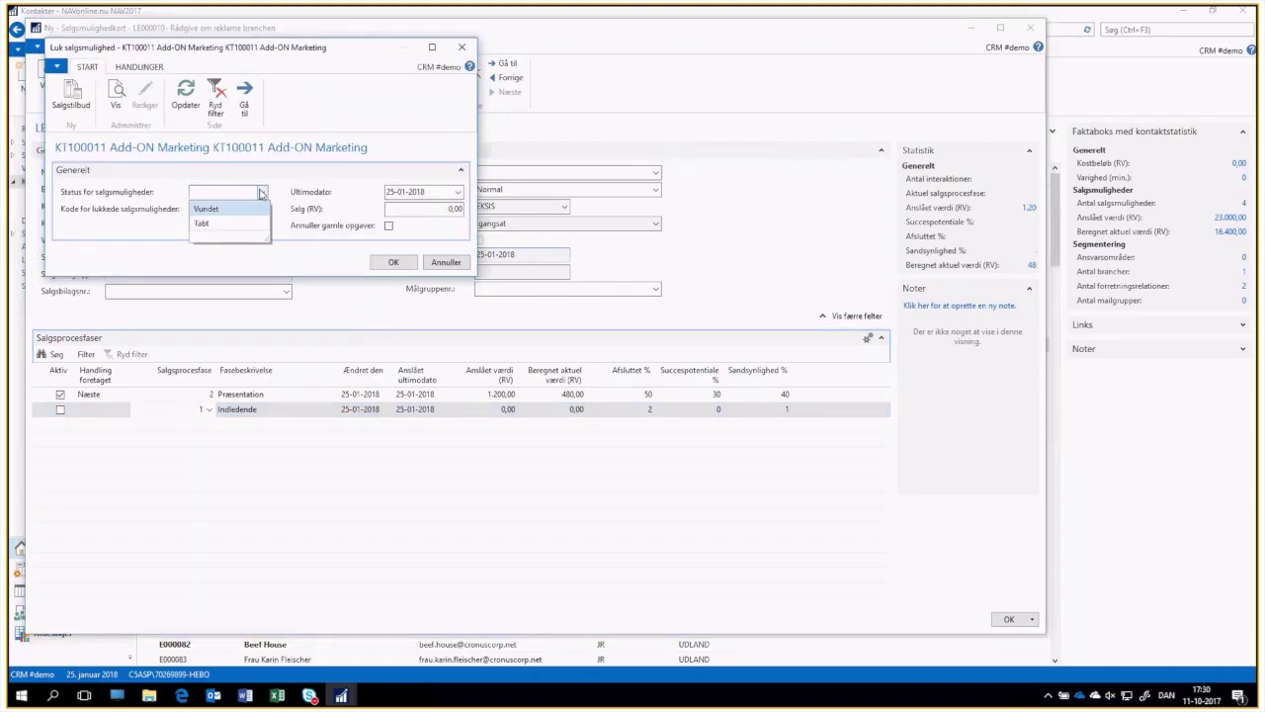
{"action": "left_click", "coordinate": [205, 209]}
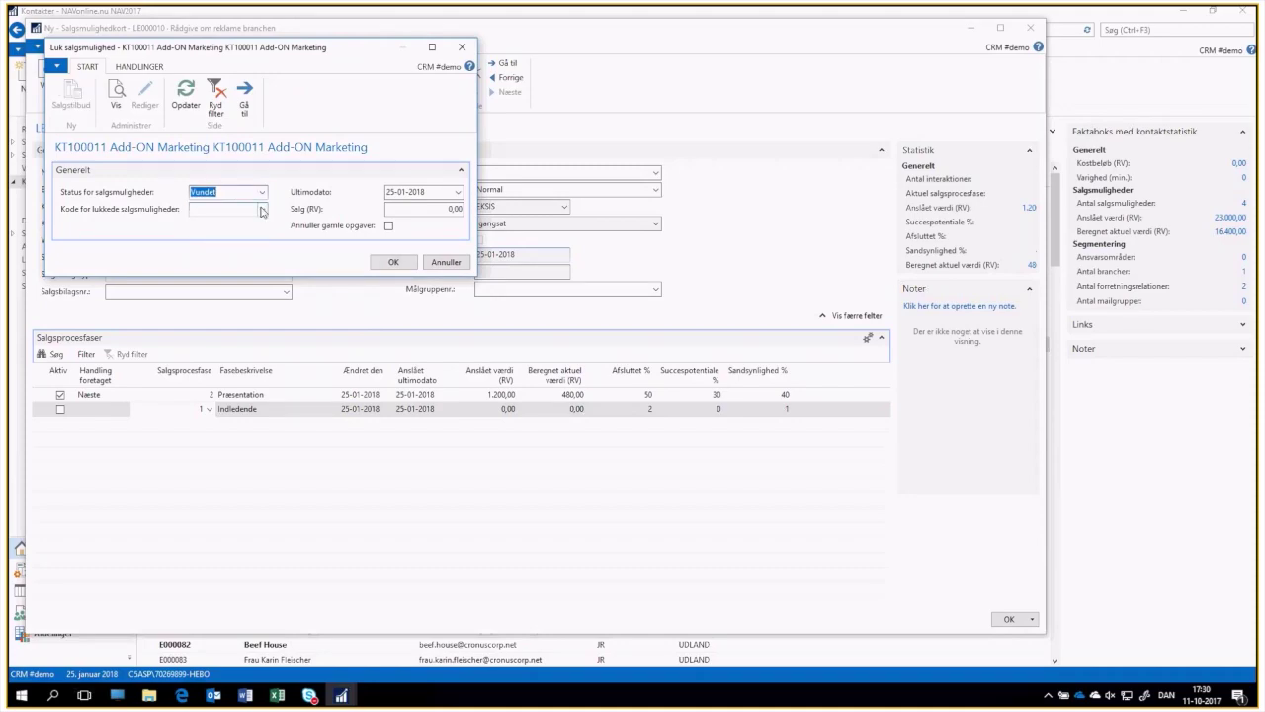
{"action": "left_click", "coordinate": [262, 209]}
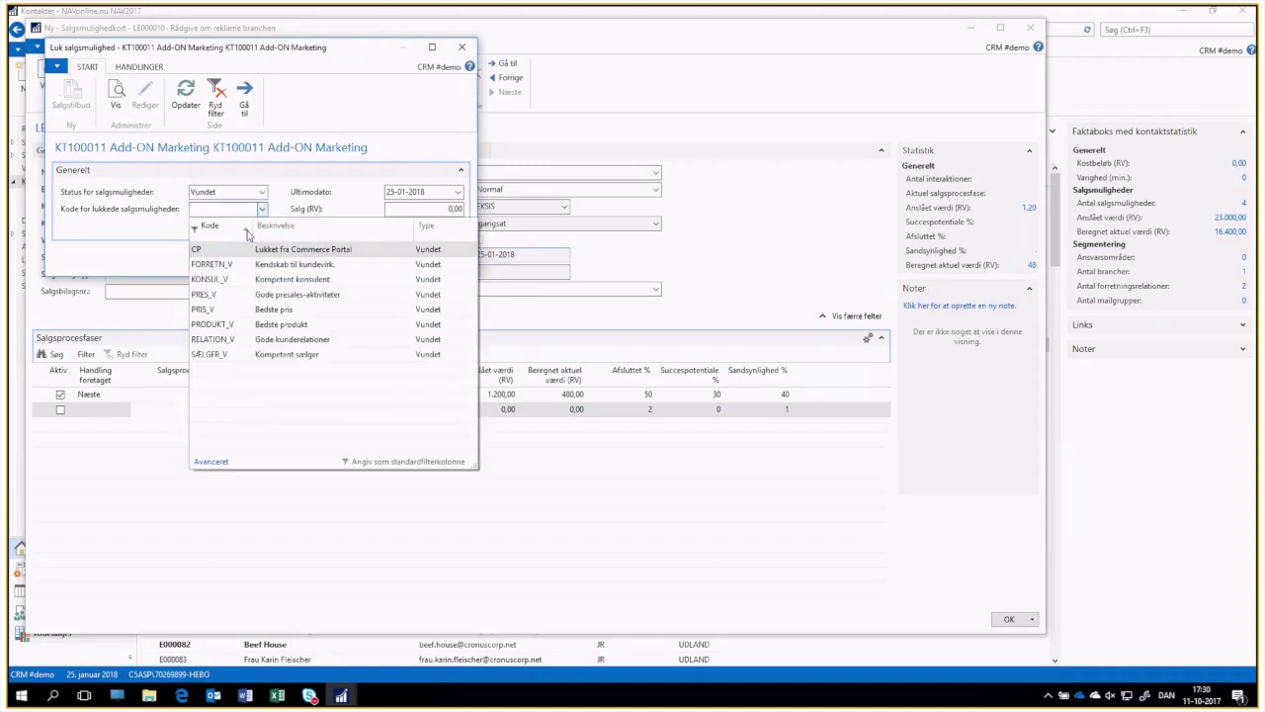
{"action": "left_click", "coordinate": [304, 309]}
{"action": "left_click", "coordinate": [435, 209]}
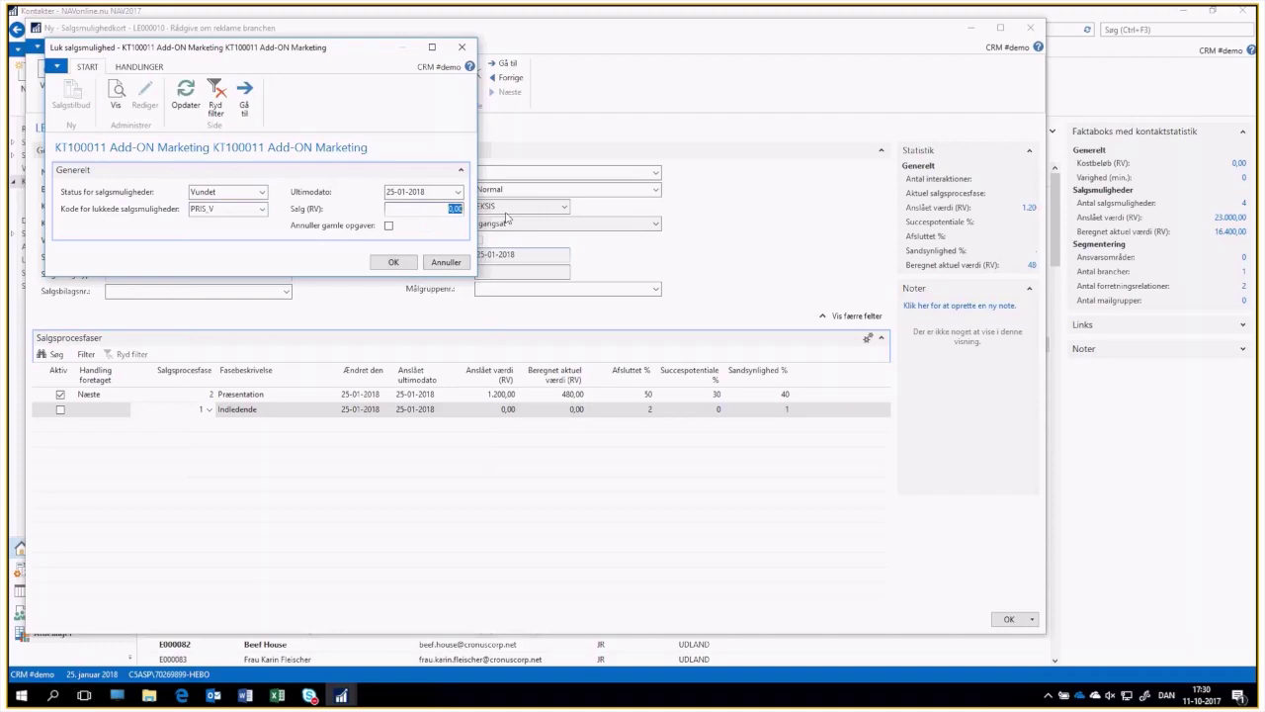
{"action": "type", "text": "900"}
{"action": "left_click", "coordinate": [395, 262]}
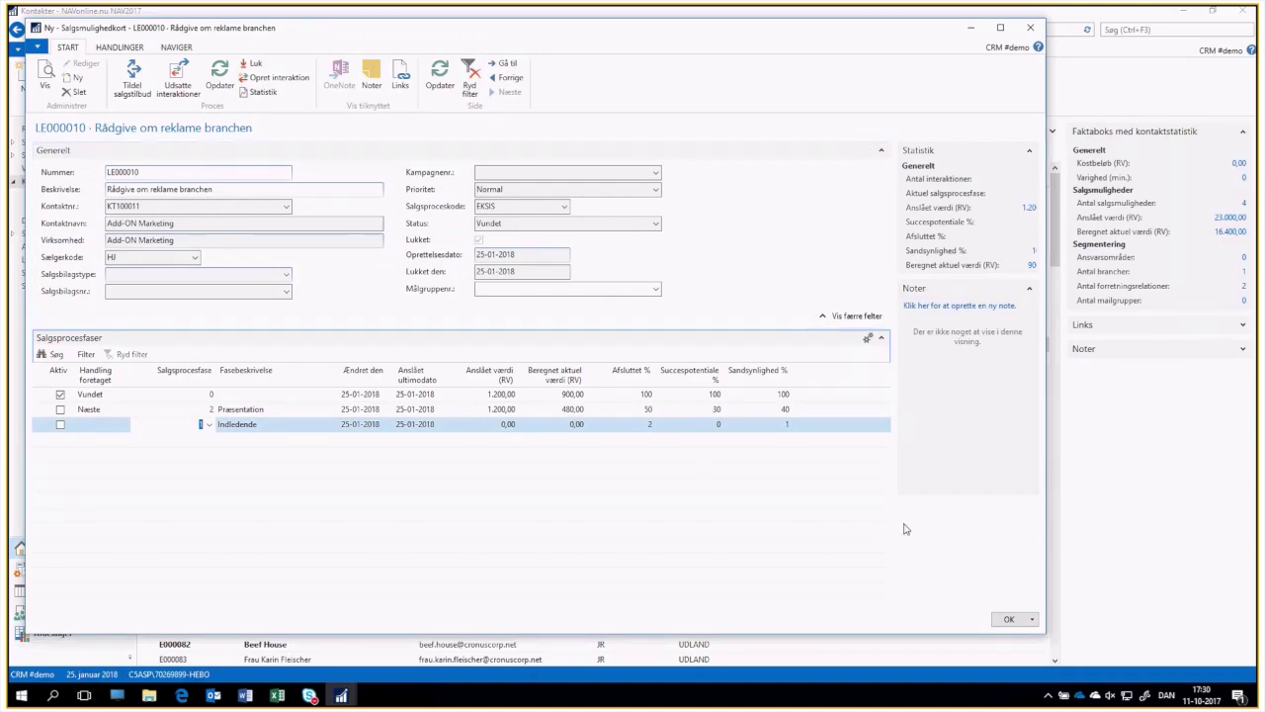
{"action": "left_click", "coordinate": [1006, 618]}
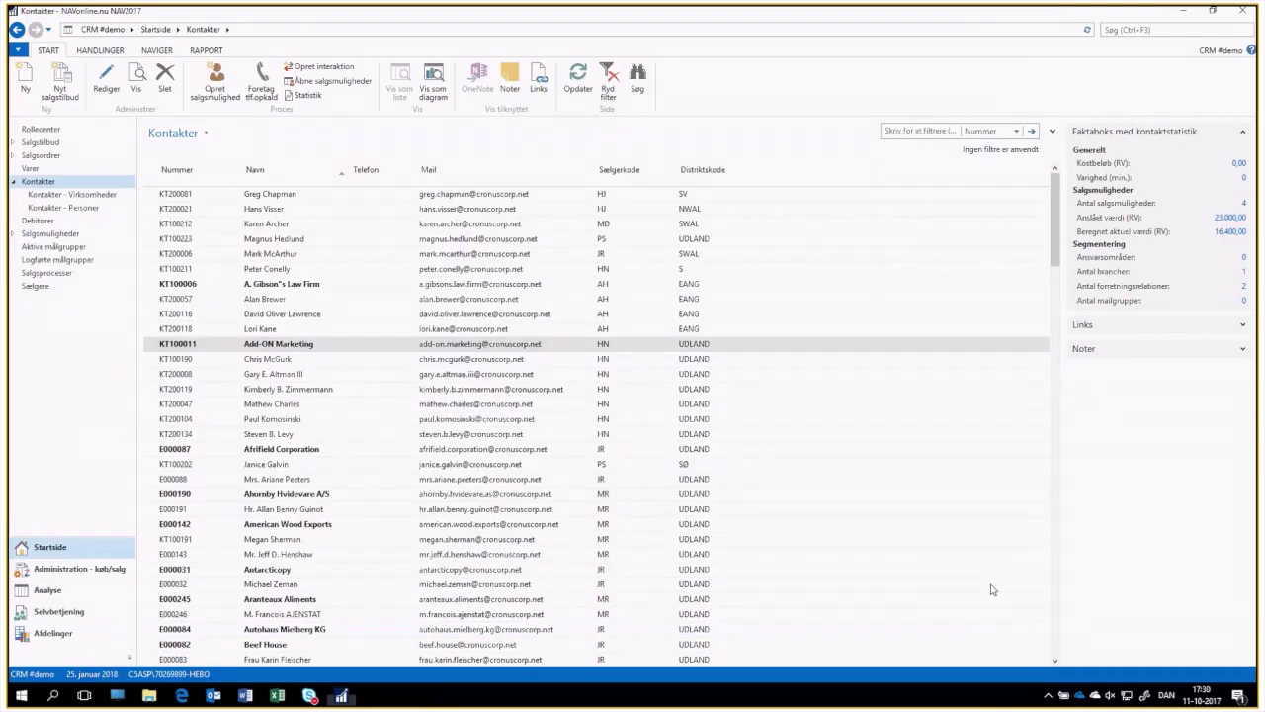